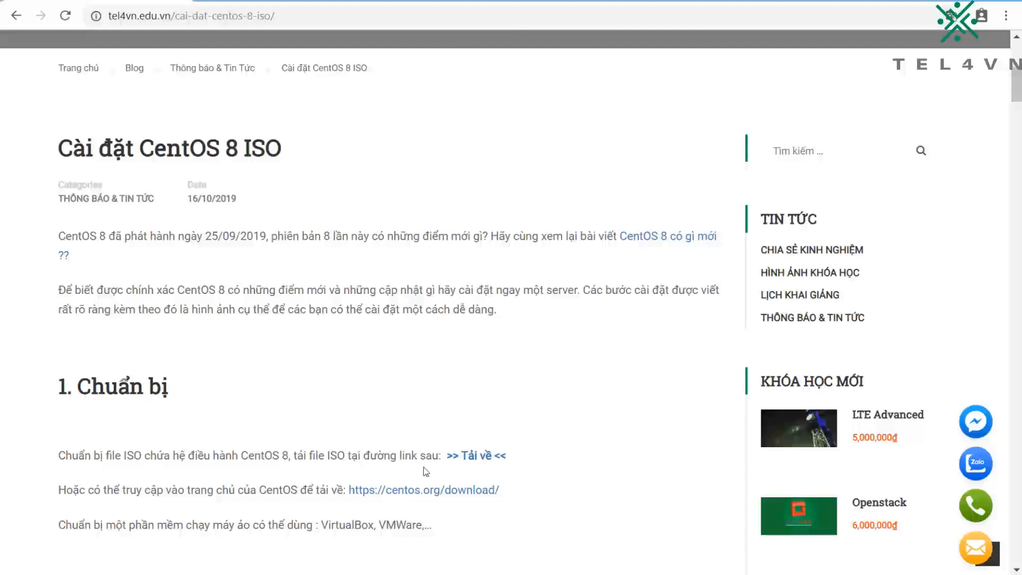
Step: Read the article's introduction and the preparation section on obtaining the CentOS 8 ISO file
{"action": "triple_click", "coordinate": [218, 153]}
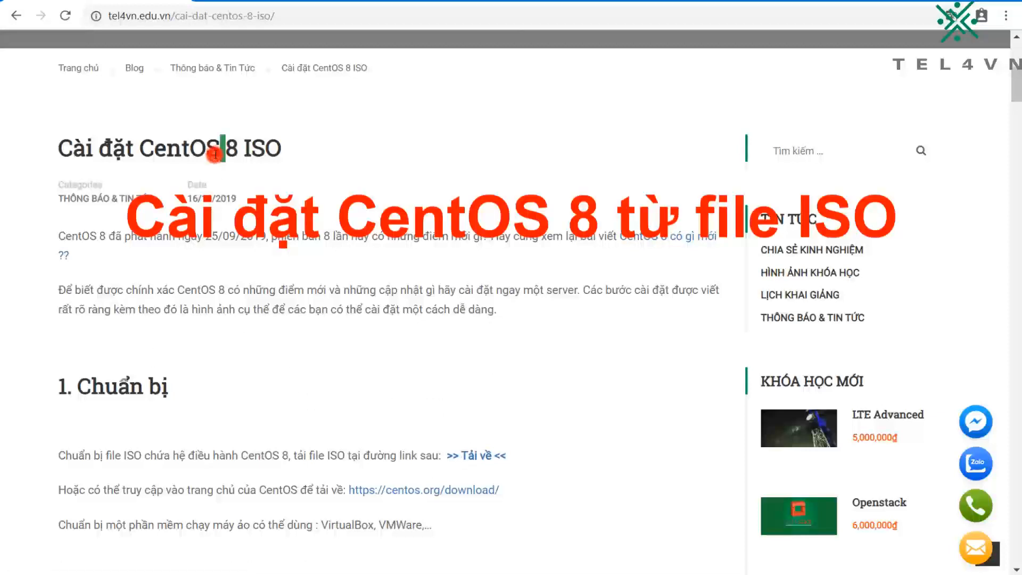
{"action": "left_click", "coordinate": [391, 276]}
{"action": "left_click_drag", "start_coordinate": [61, 234], "coordinate": [585, 235]}
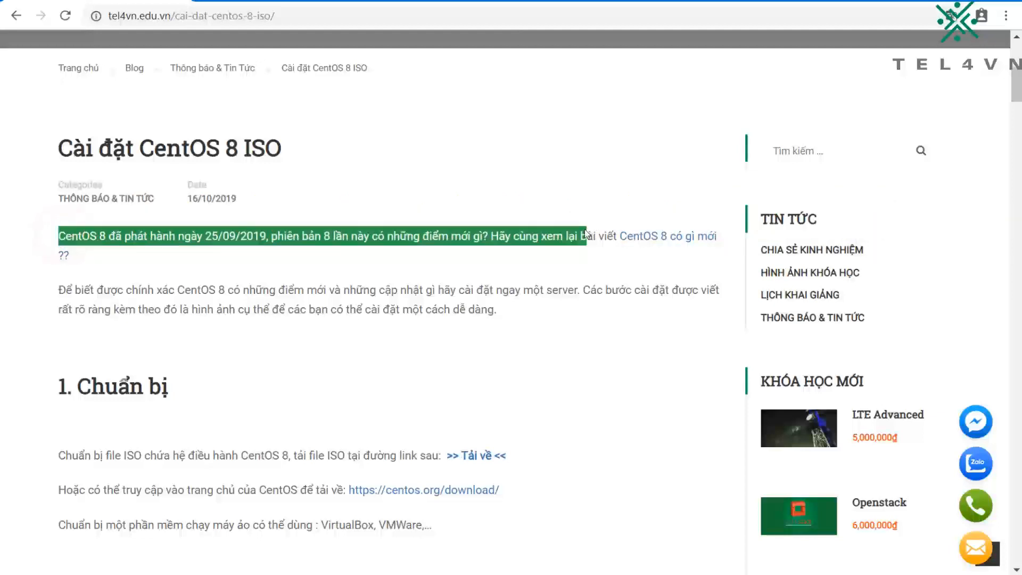
{"action": "left_click", "coordinate": [583, 234]}
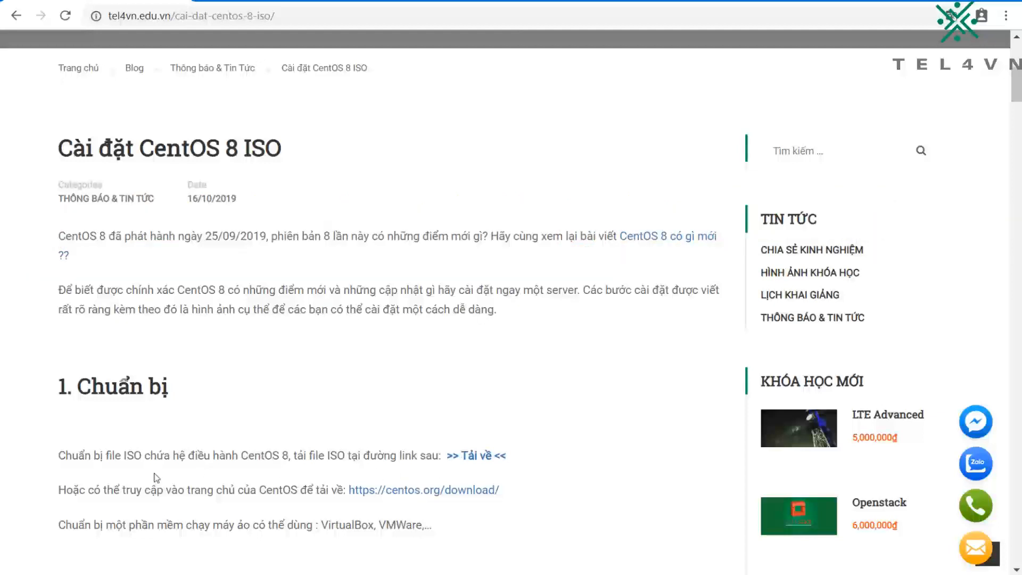
{"action": "left_click_drag", "start_coordinate": [55, 381], "coordinate": [176, 380]}
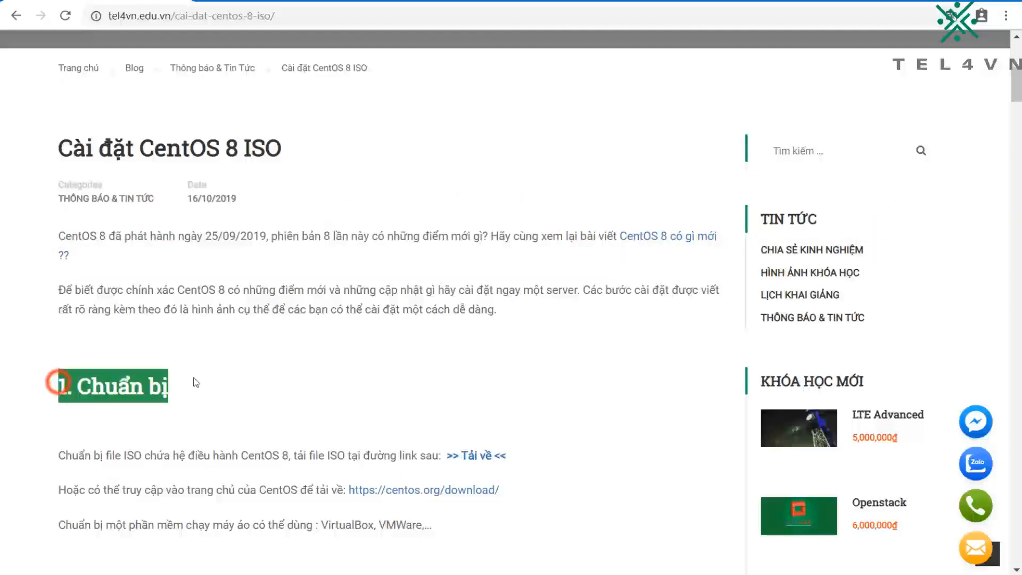
{"action": "left_click", "coordinate": [193, 377]}
{"action": "scroll", "coordinate": [226, 360], "scroll_direction": "down", "scroll_amount": 3}
{"action": "left_click_drag", "start_coordinate": [59, 303], "coordinate": [437, 301]}
{"action": "left_click", "coordinate": [424, 292]}
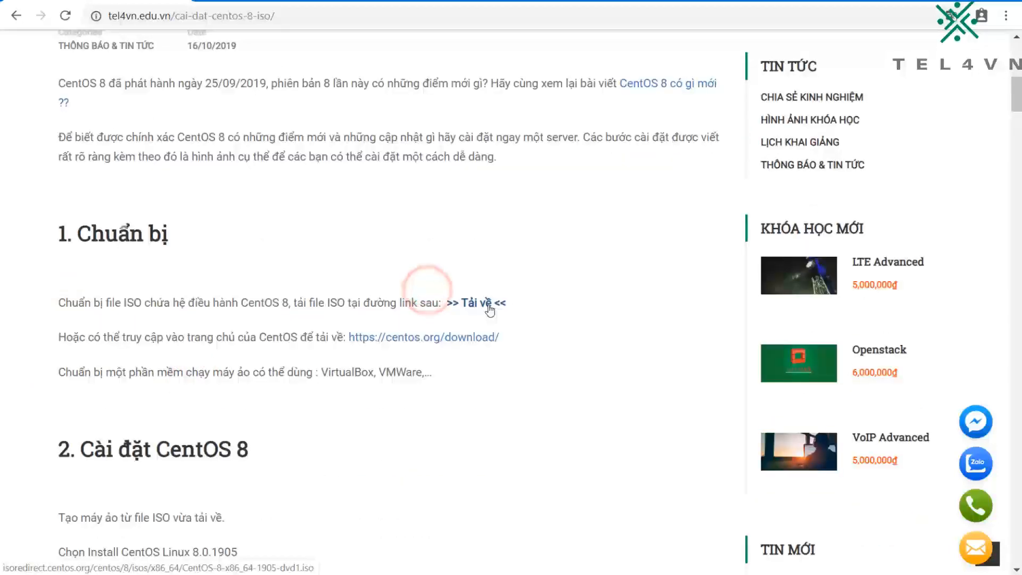
Step: Open the article's CentOS 8 ISO download link in a new tab and review the regional mirror links
{"action": "right_click", "coordinate": [489, 305]}
{"action": "left_click", "coordinate": [511, 318]}
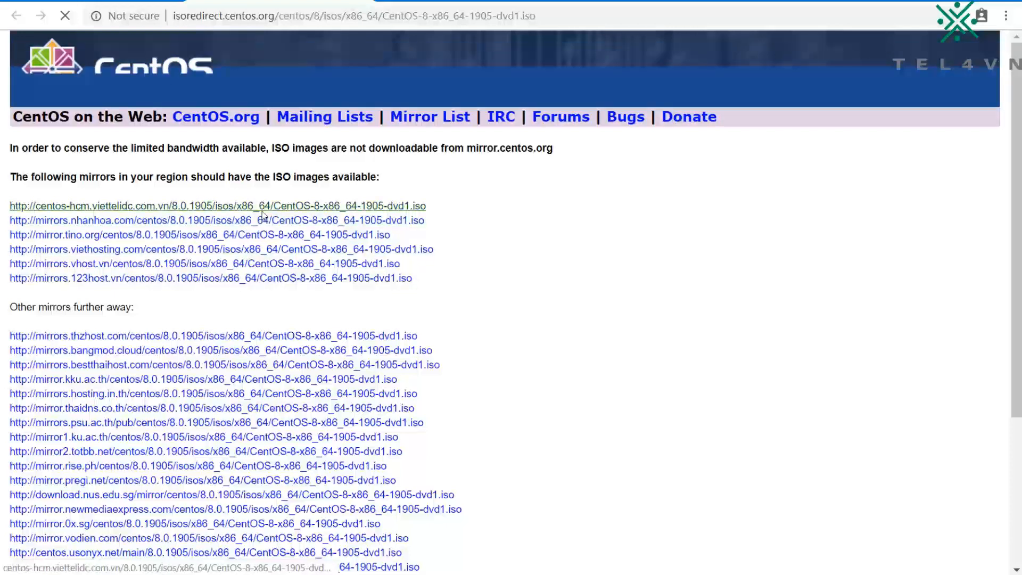
{"action": "left_click", "coordinate": [451, 207]}
{"action": "left_click_drag", "start_coordinate": [450, 212], "coordinate": [452, 218]}
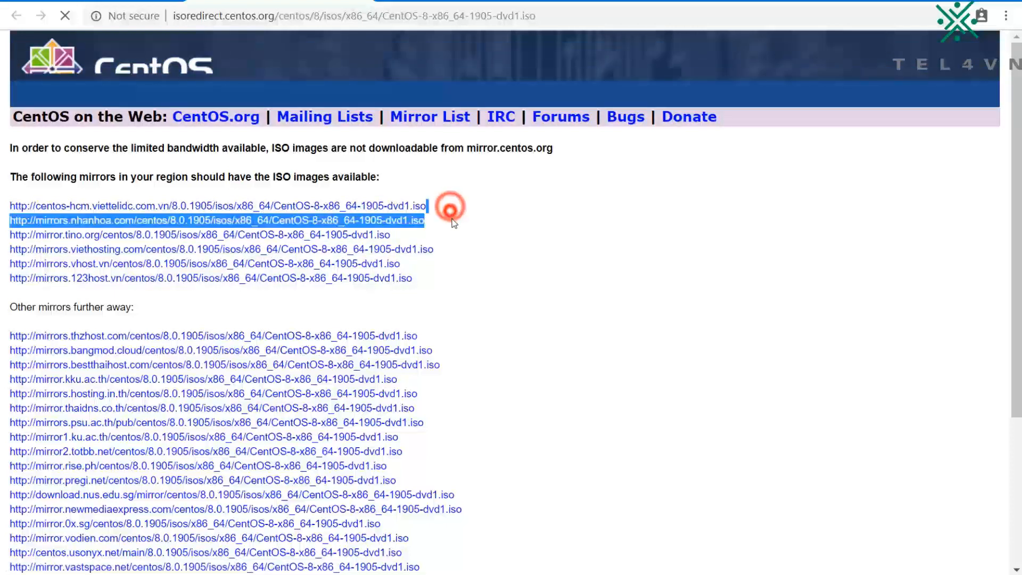
{"action": "left_click", "coordinate": [455, 231]}
{"action": "left_click_drag", "start_coordinate": [455, 279], "coordinate": [445, 191]}
{"action": "left_click", "coordinate": [498, 219]}
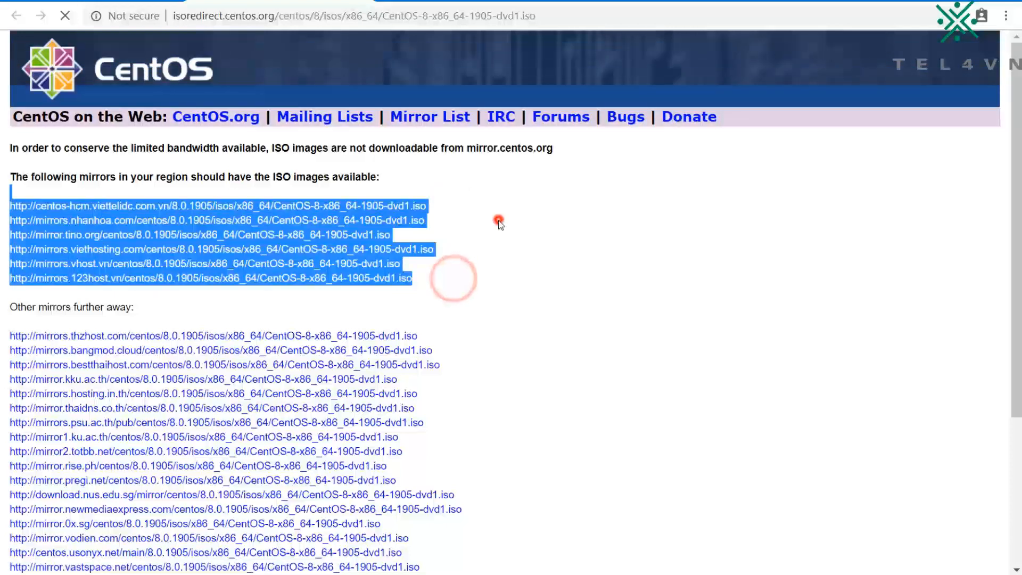
{"action": "left_click", "coordinate": [457, 226]}
{"action": "left_click", "coordinate": [459, 229]}
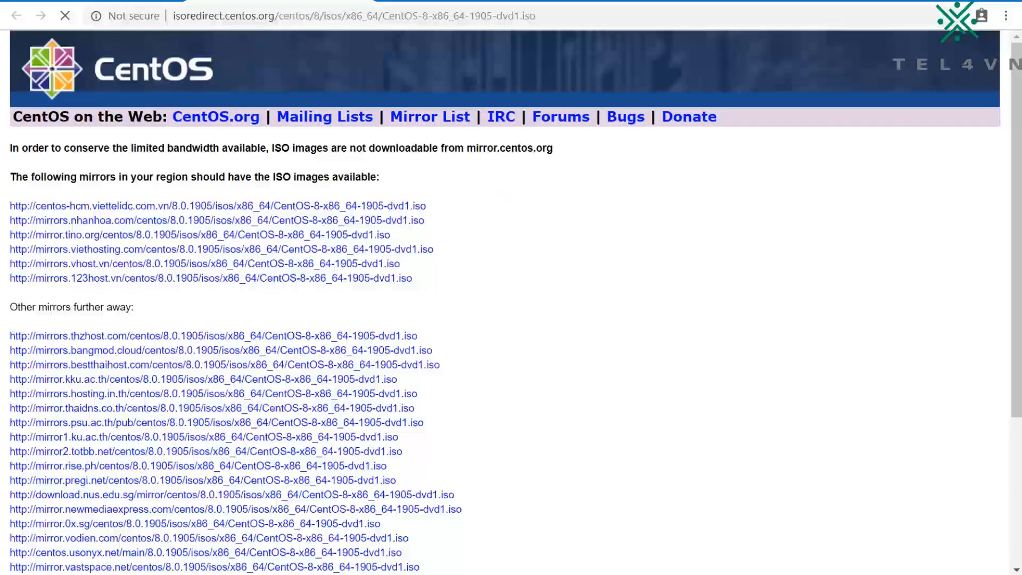
Step: Return to the installation article and read the start of section 2 on creating the virtual machine from the ISO
{"action": "left_click", "coordinate": [361, 1]}
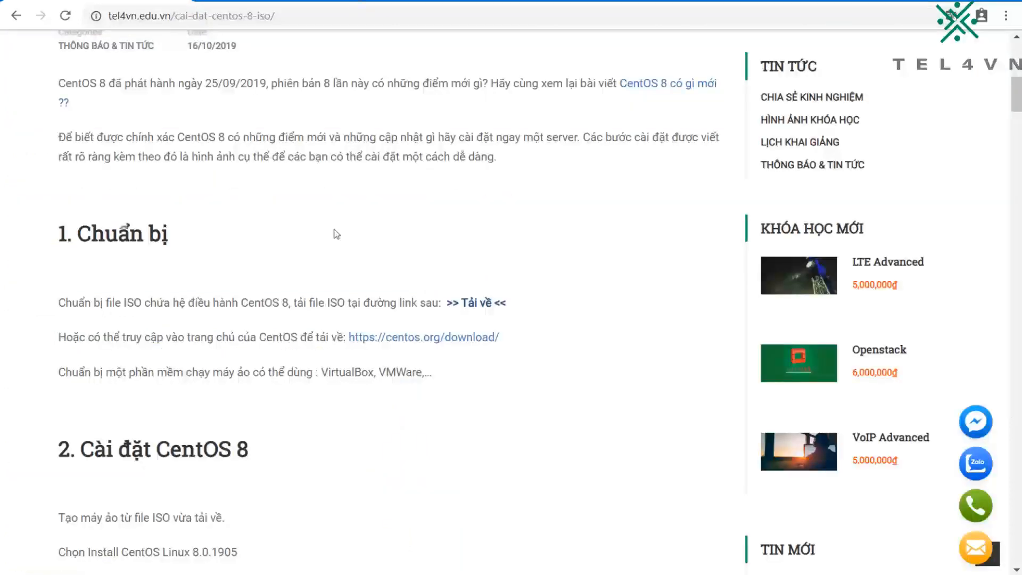
{"action": "left_click", "coordinate": [298, 305]}
{"action": "scroll", "coordinate": [182, 441], "scroll_direction": "down", "scroll_amount": 4}
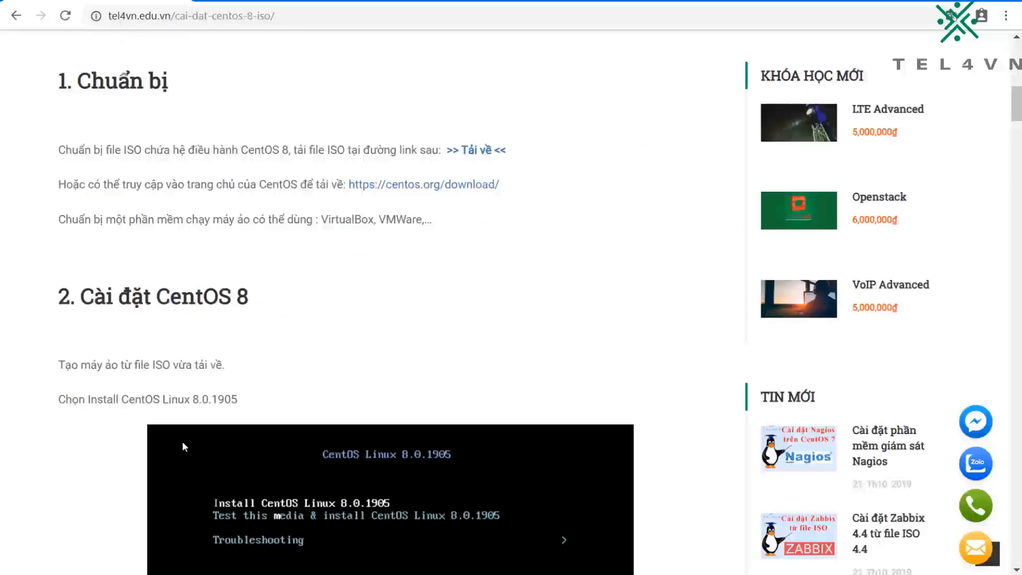
{"action": "left_click_drag", "start_coordinate": [87, 217], "coordinate": [289, 213]}
{"action": "left_click", "coordinate": [290, 213]}
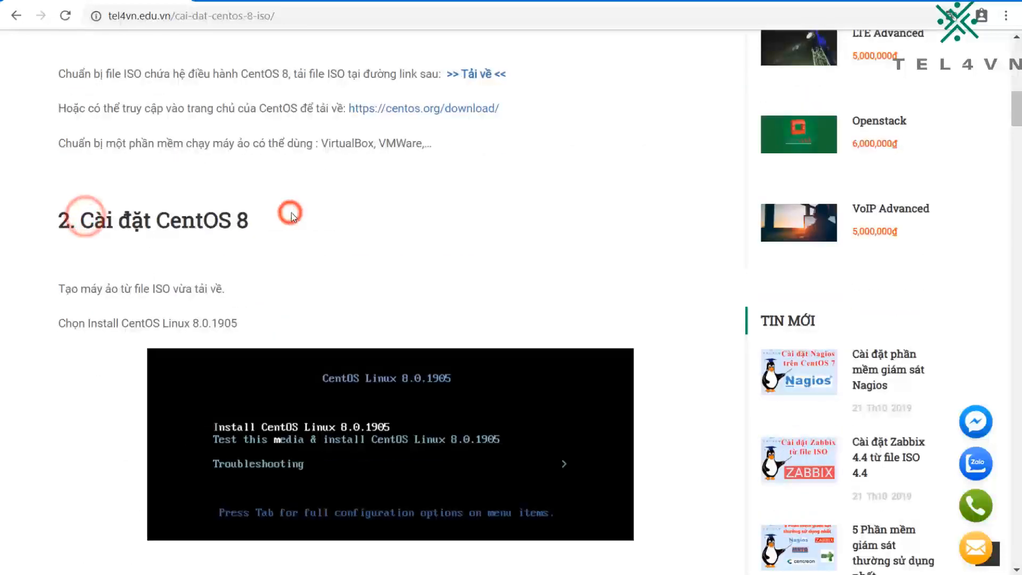
{"action": "scroll", "coordinate": [293, 221], "scroll_direction": "down", "scroll_amount": 1}
{"action": "triple_click", "coordinate": [165, 210]}
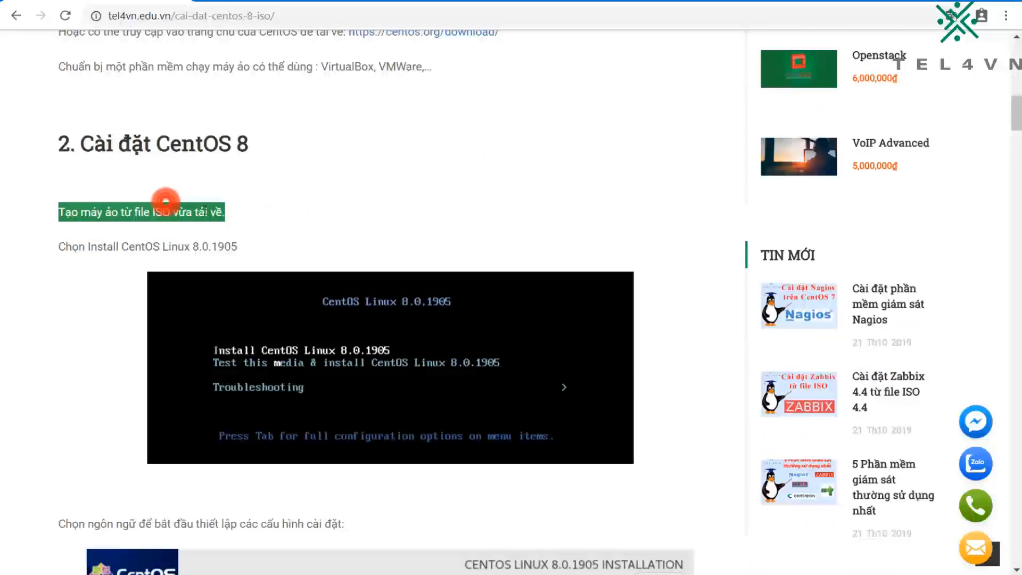
{"action": "scroll", "coordinate": [478, 220], "scroll_direction": "down", "scroll_amount": 2}
{"action": "scroll", "coordinate": [478, 220], "scroll_direction": "up", "scroll_amount": 1}
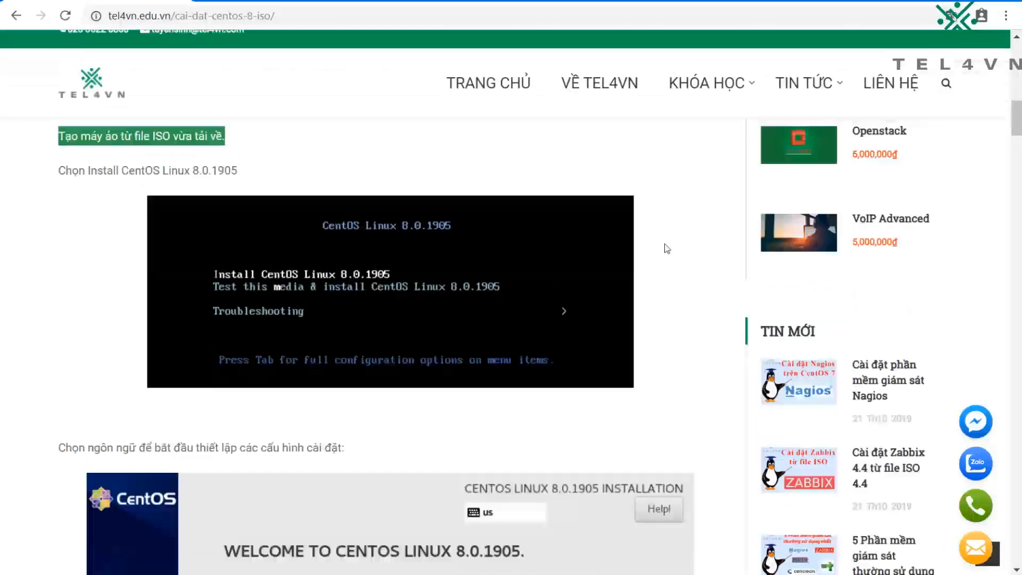
Step: Switch to the running CentOS virtual machine in VirtualBox and dismiss the auto capture keyboard notice
{"action": "key", "text": "alt+Tab"}
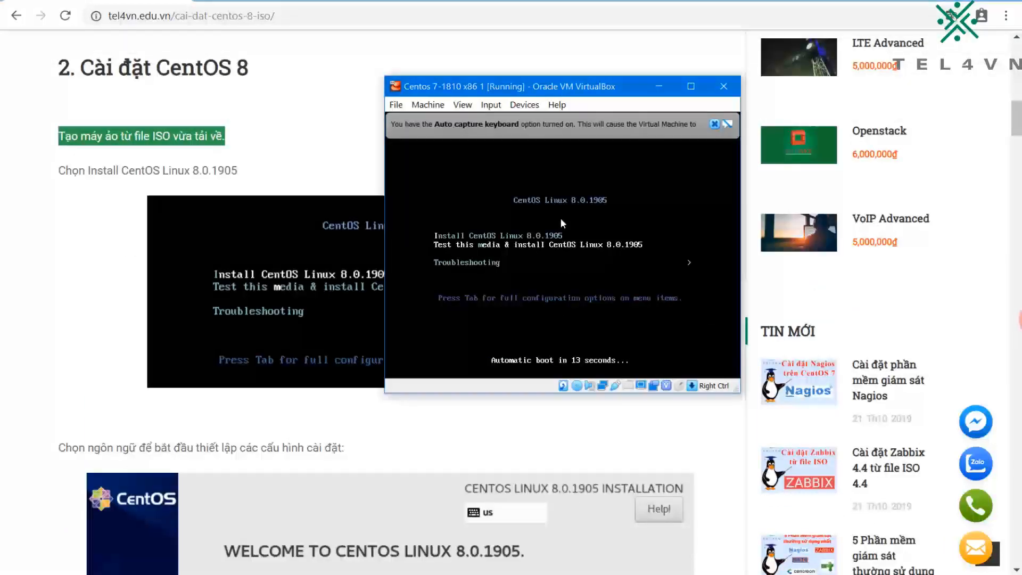
{"action": "left_click", "coordinate": [707, 125]}
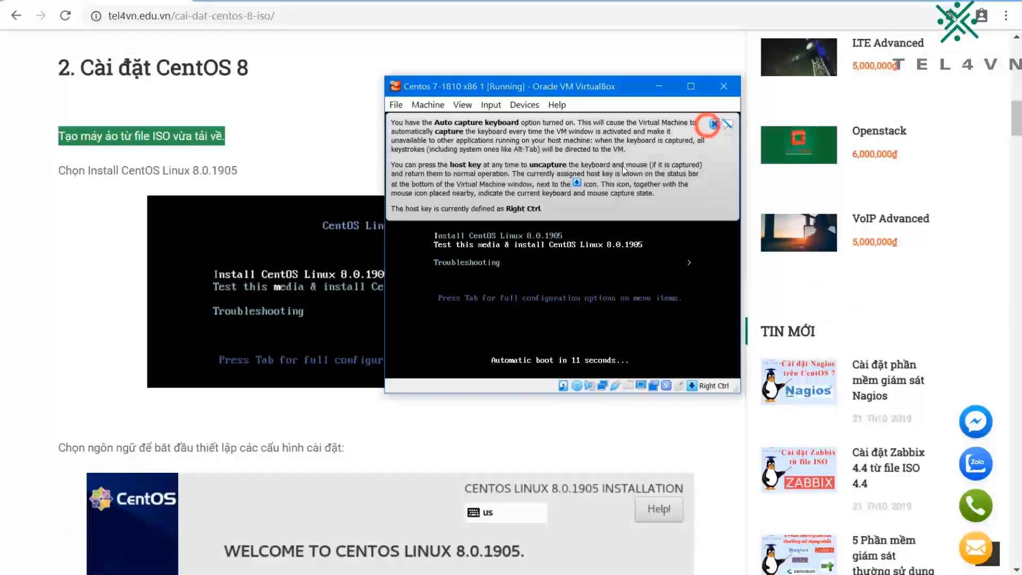
{"action": "left_click", "coordinate": [715, 123]}
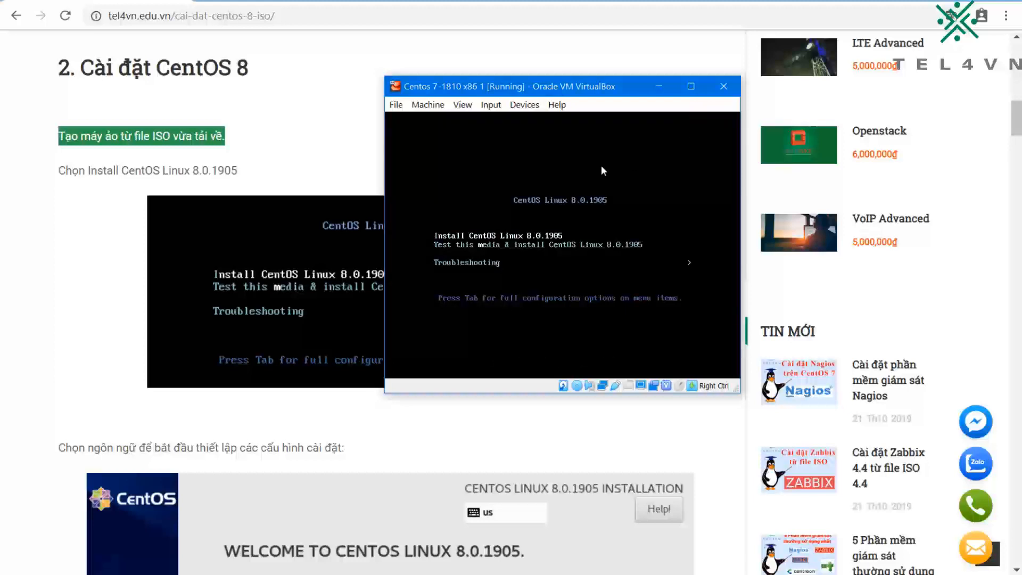
Step: Boot the virtual machine with the Install CentOS Linux 8.0.1905 option
{"action": "key", "text": "Down"}
{"action": "key", "text": "Down"}
{"action": "key", "text": "Down"}
{"action": "mouse_move", "coordinate": [513, 86]}
{"action": "left_mouse_down"}
{"action": "mouse_move", "coordinate": [589, 85]}
{"action": "mouse_move", "coordinate": [501, 88]}
{"action": "mouse_move", "coordinate": [517, 90]}
{"action": "left_mouse_up"}
{"action": "key", "text": "Return"}
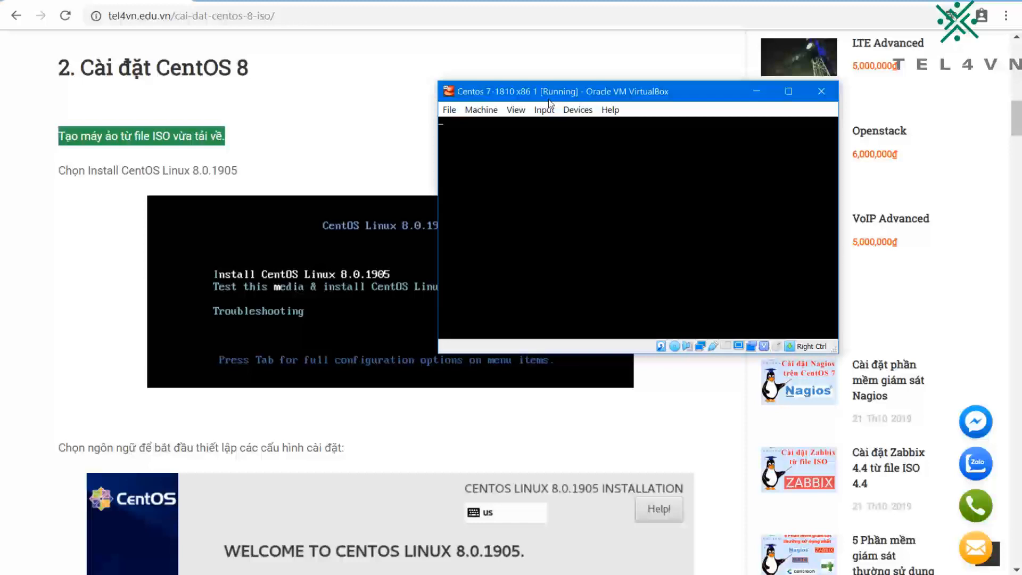
Step: Bring the guide to its language selection section and dismiss the virtual machine's mouse pointer integration notice
{"action": "scroll", "coordinate": [292, 303], "scroll_direction": "down", "scroll_amount": 4}
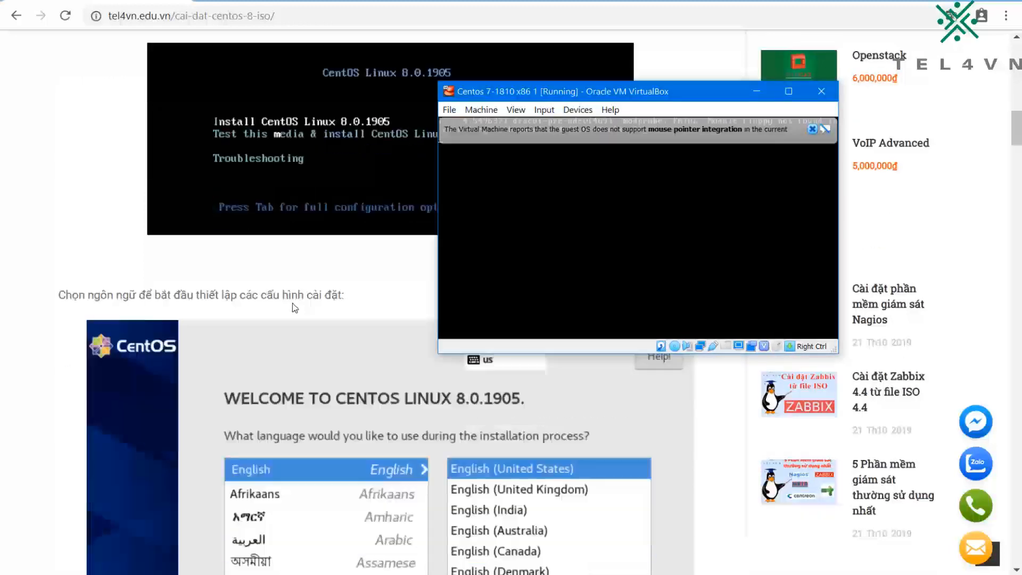
{"action": "scroll", "coordinate": [292, 302], "scroll_direction": "down", "scroll_amount": 1}
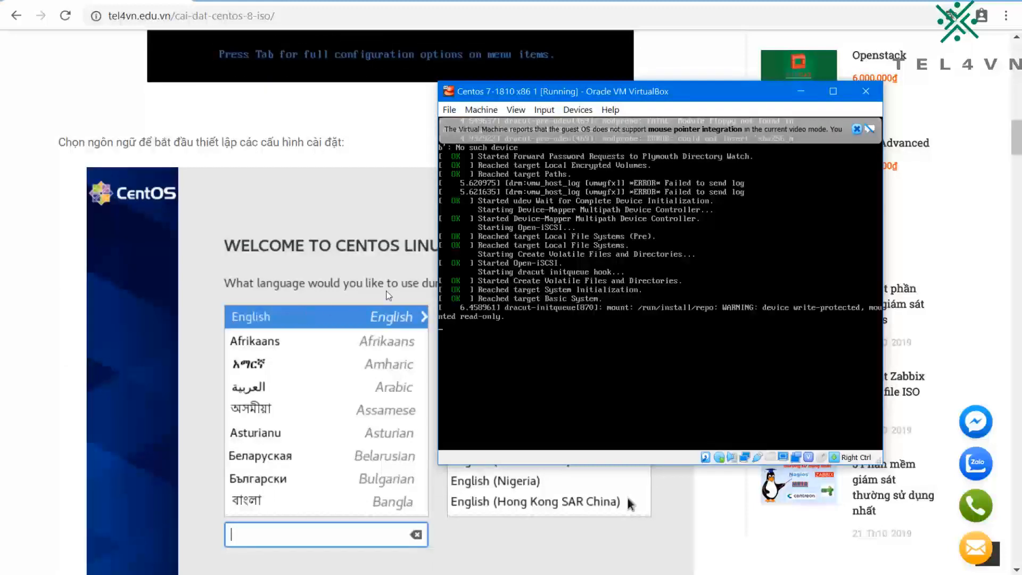
{"action": "left_click", "coordinate": [857, 129]}
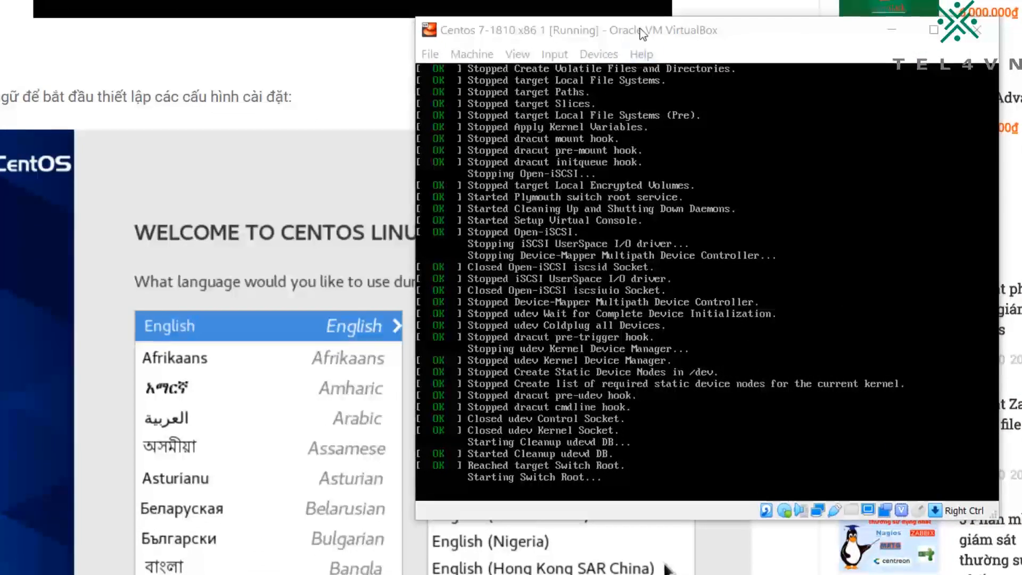
{"action": "left_click", "coordinate": [641, 30]}
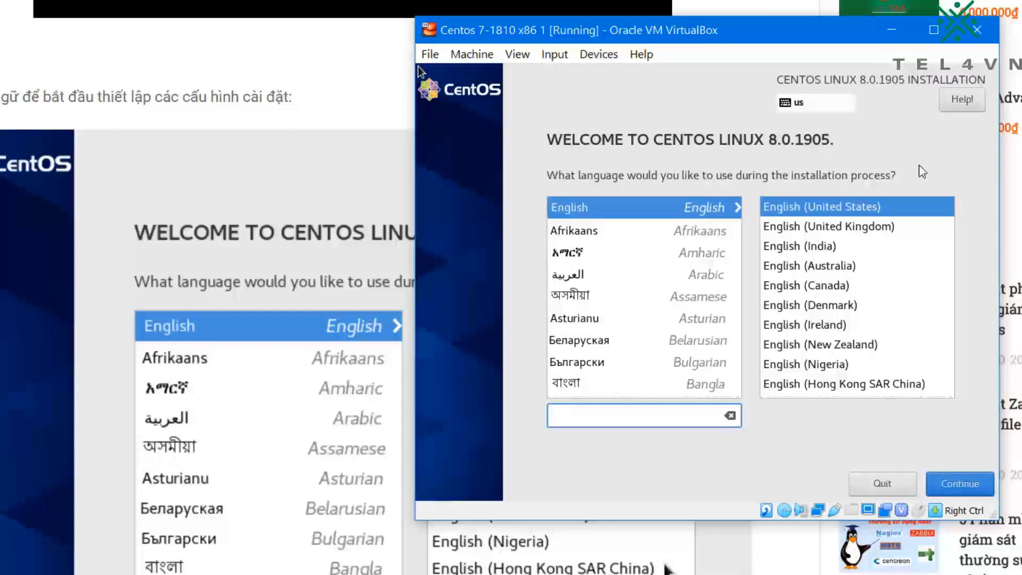
Step: Accept English (United States) as the installation language and continue to the installation summary
{"action": "left_click", "coordinate": [691, 153]}
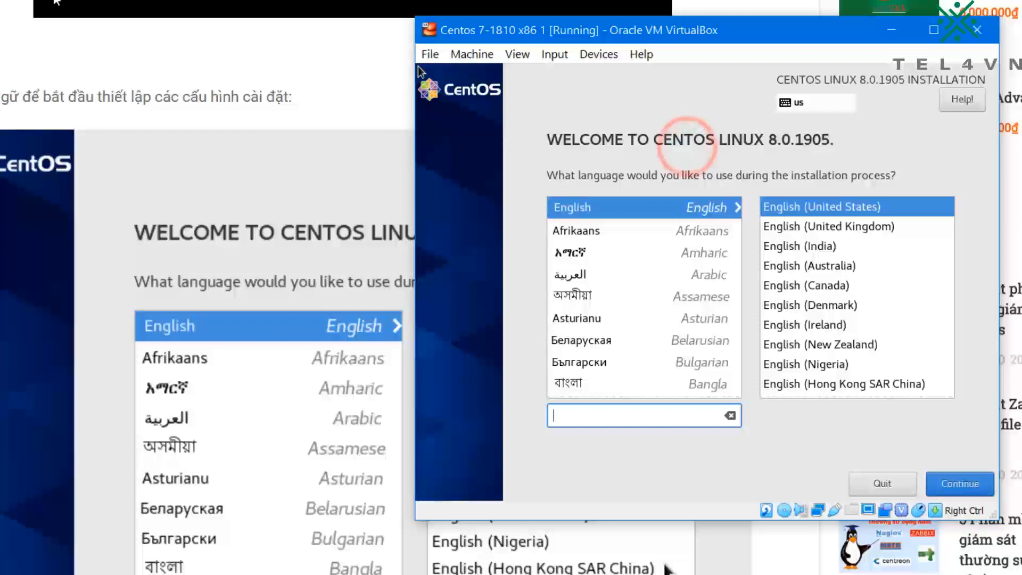
{"action": "left_click", "coordinate": [772, 179]}
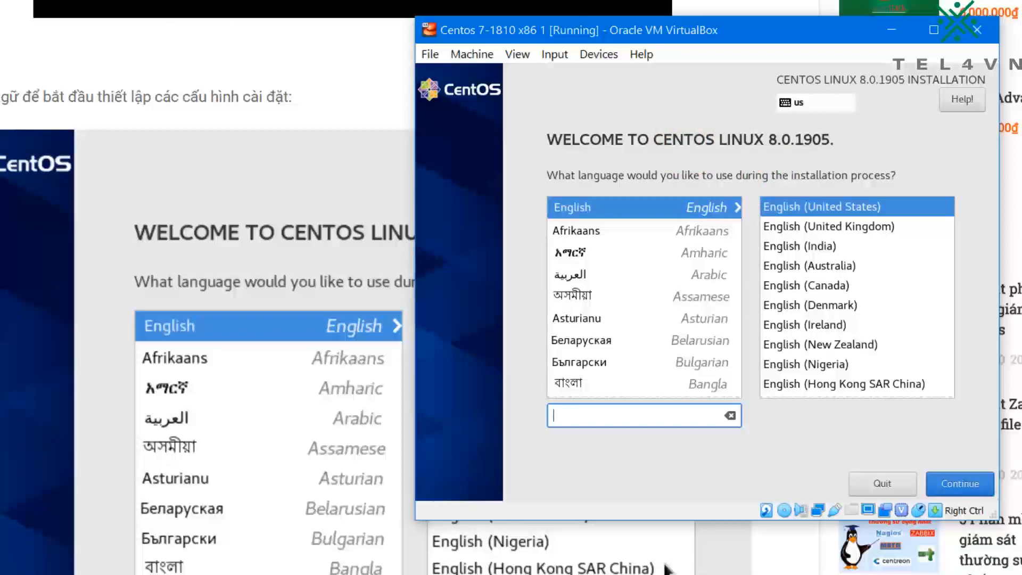
{"action": "key", "text": "Tab"}
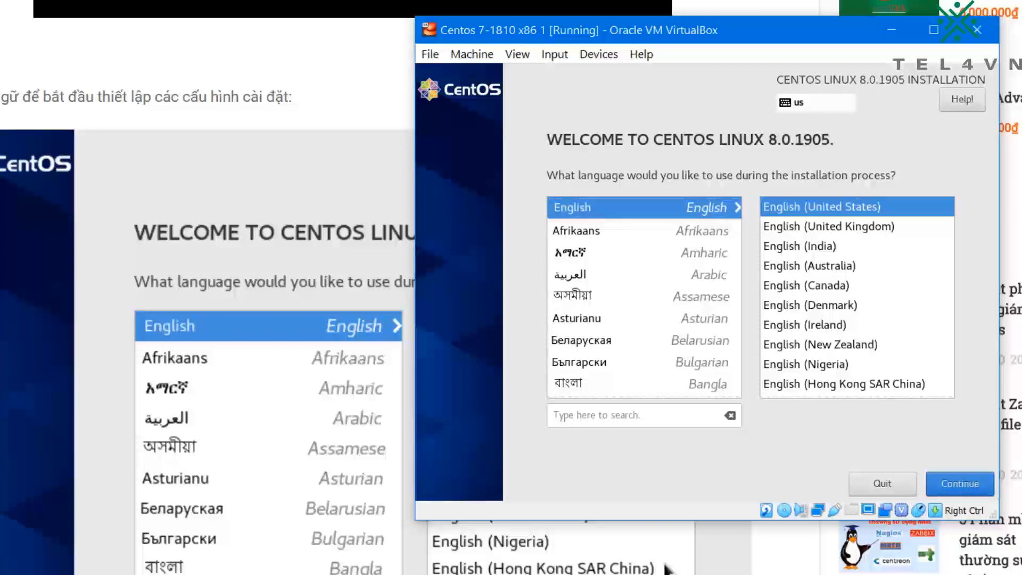
{"action": "key", "text": "Tab"}
{"action": "key", "text": "Tab"}
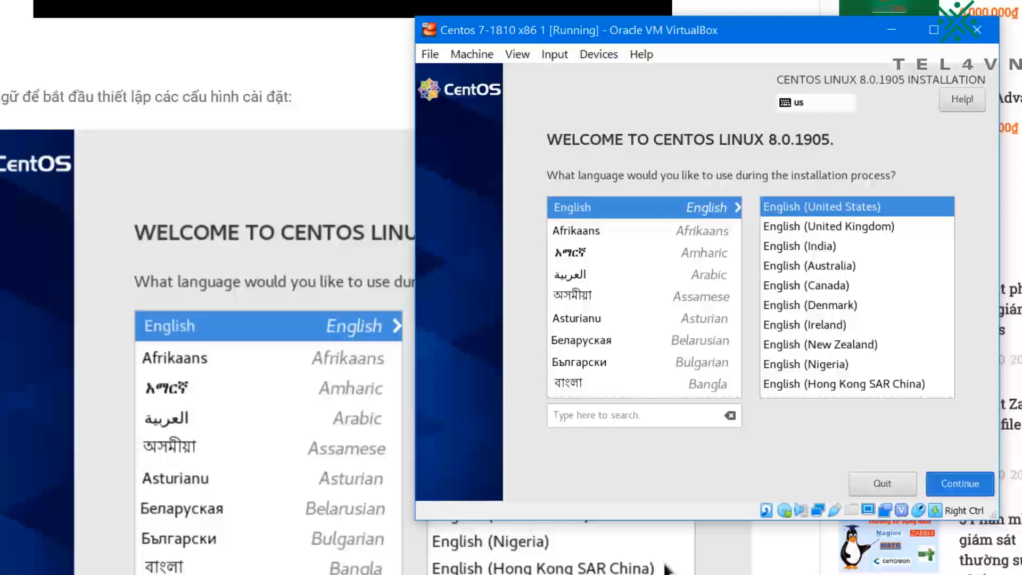
{"action": "key", "text": "Return"}
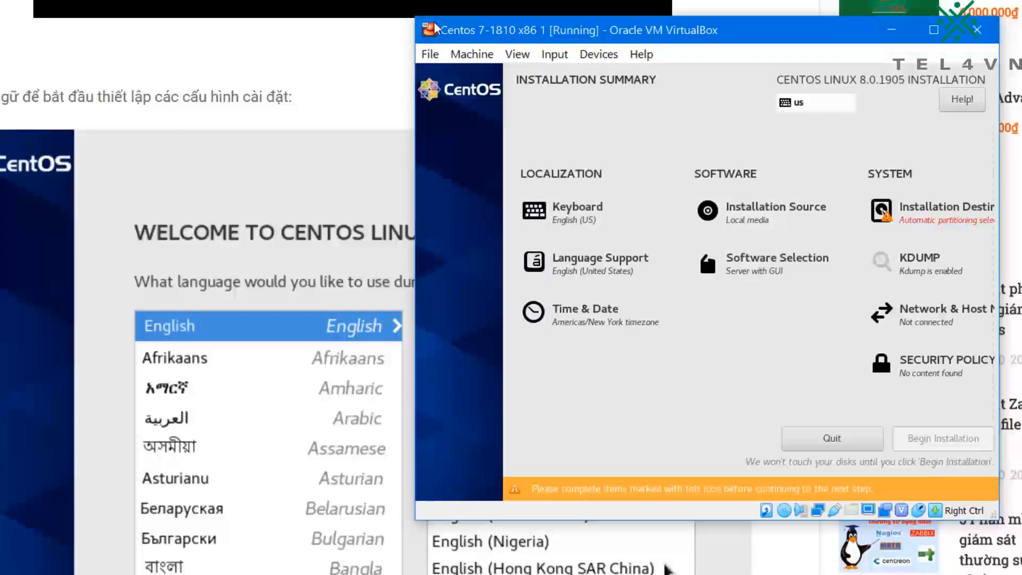
Step: Try to enable host mouse pointer integration for the virtual machine
{"action": "left_click", "coordinate": [554, 54]}
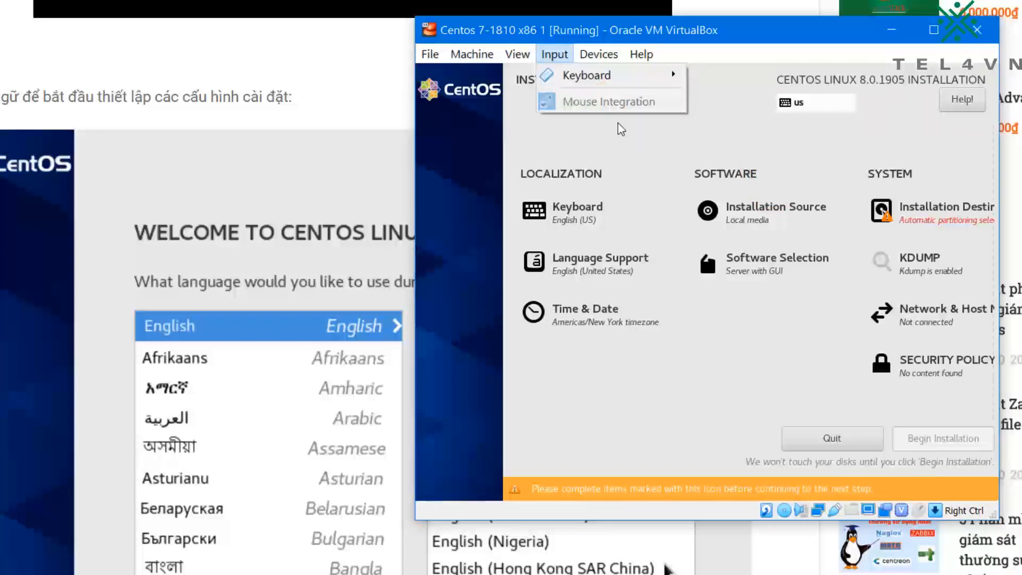
{"action": "left_click", "coordinate": [609, 101]}
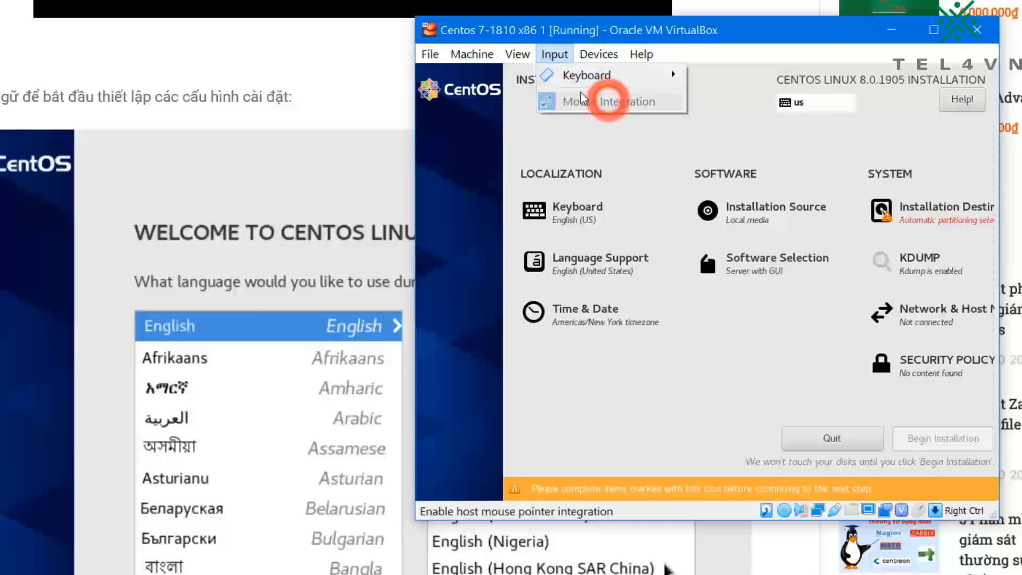
{"action": "left_click", "coordinate": [647, 155]}
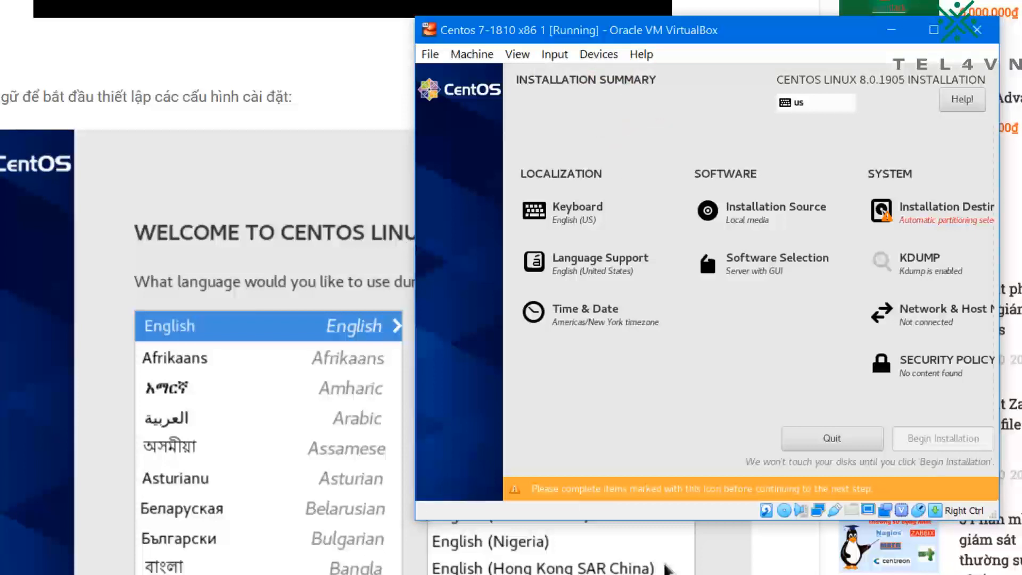
Step: Bring the guide to its time configuration section and open the installer's Time & Date settings
{"action": "key", "text": "Tab"}
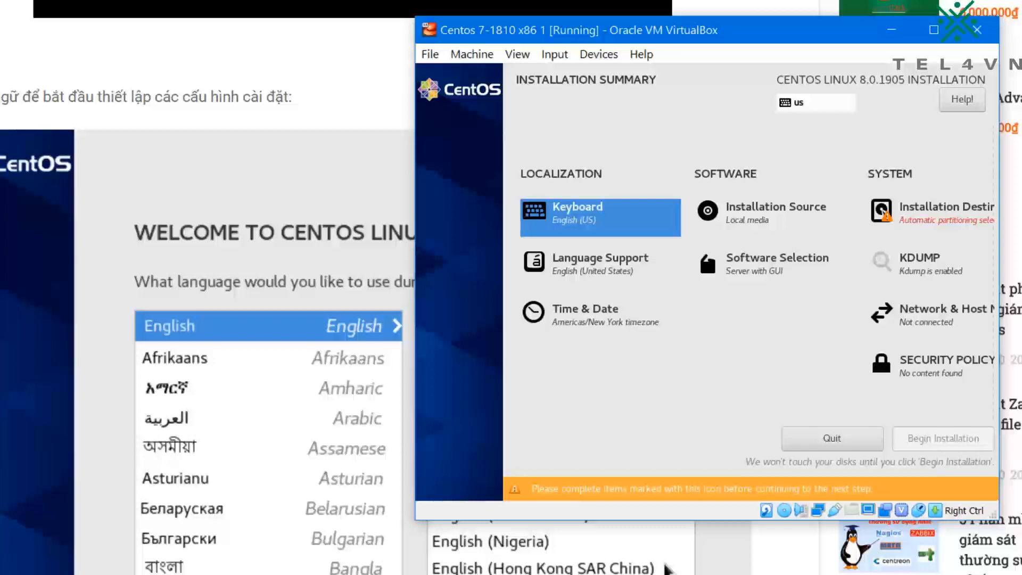
{"action": "scroll", "coordinate": [668, 569], "scroll_direction": "down", "scroll_amount": 15}
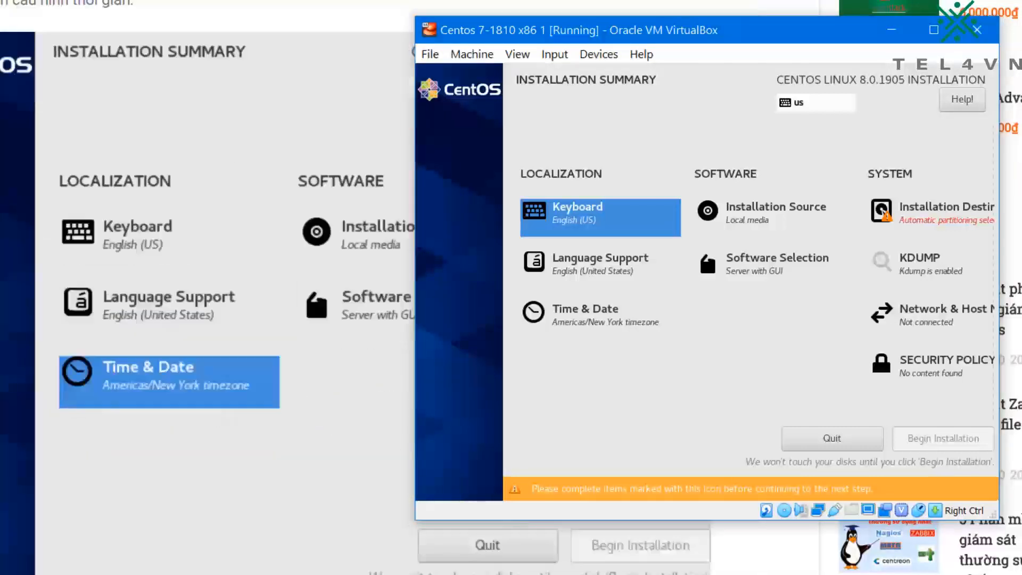
{"action": "key", "text": "Tab"}
{"action": "key", "text": "Tab"}
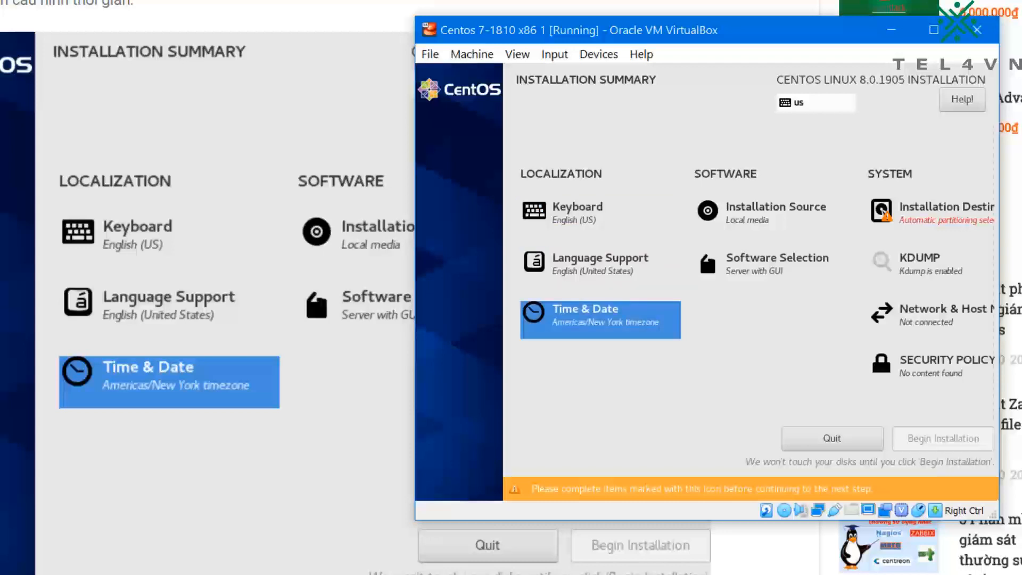
{"action": "key", "text": "Return"}
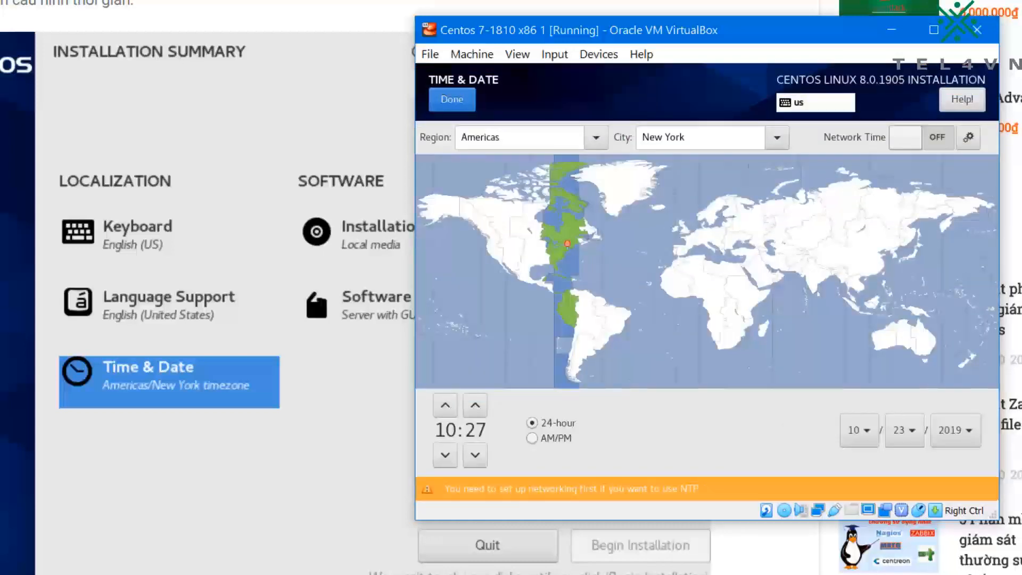
Step: Set the time zone region to Asia
{"action": "key", "text": "Tab"}
{"action": "type", "text": "a"}
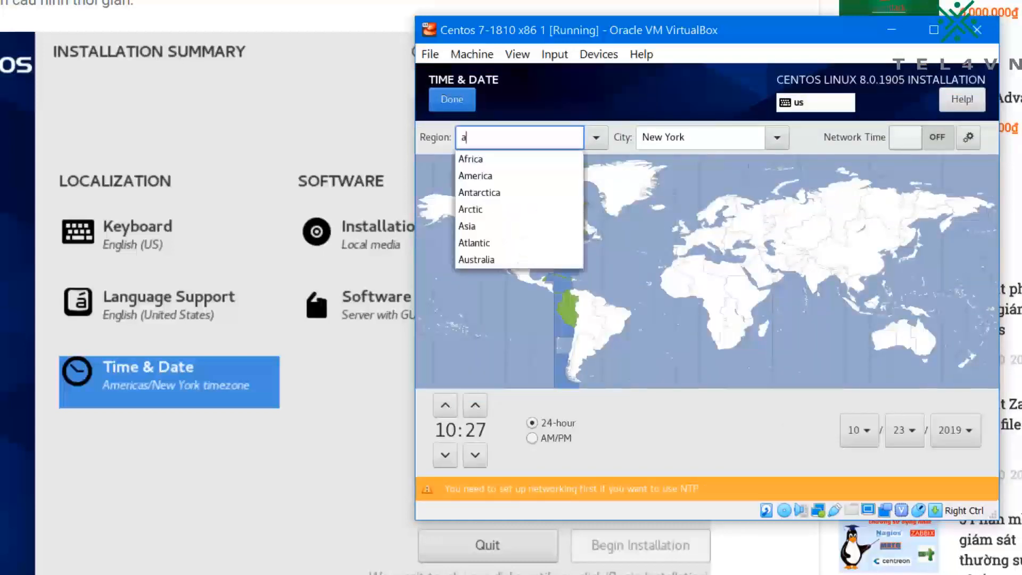
{"action": "key", "text": "Down"}
{"action": "key", "text": "Down"}
{"action": "key", "text": "Down"}
{"action": "key", "text": "Down"}
{"action": "key", "text": "Down"}
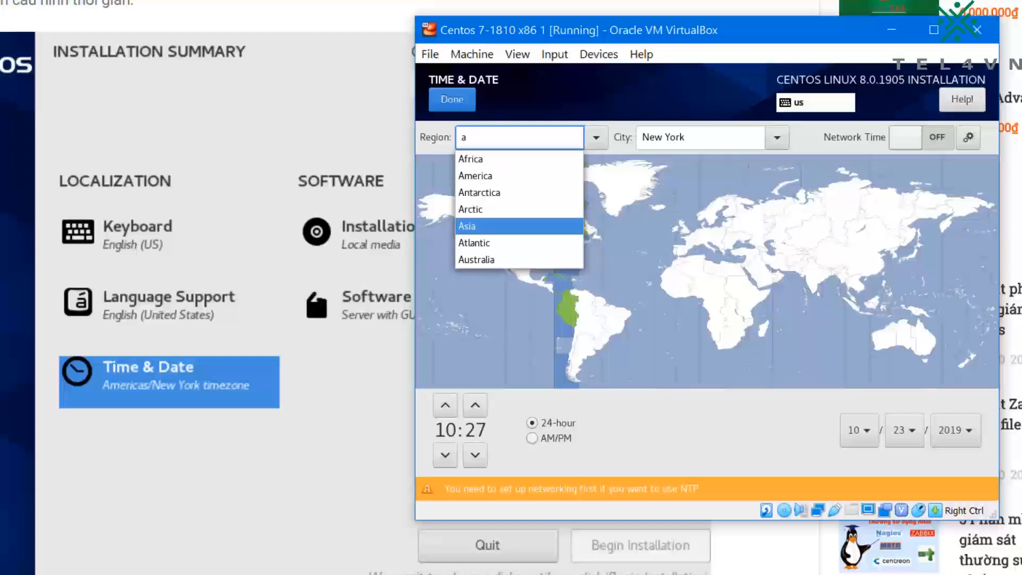
{"action": "key", "text": "Return"}
Step: Set the time zone city to Ho Chi Minh City and return to the installation summary
{"action": "key", "text": "Tab"}
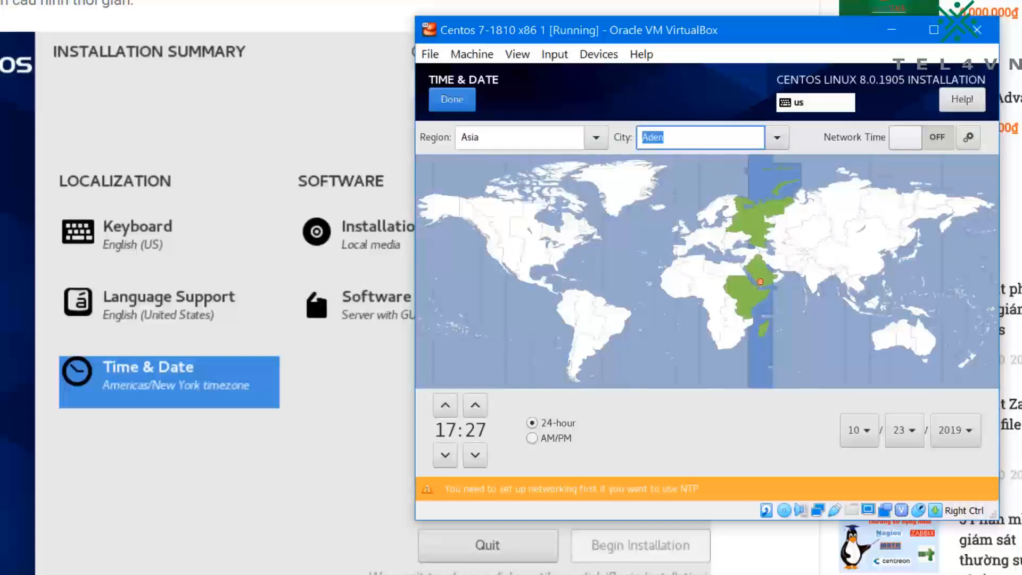
{"action": "type", "text": "h"}
{"action": "key", "text": "Down"}
{"action": "key", "text": "Down"}
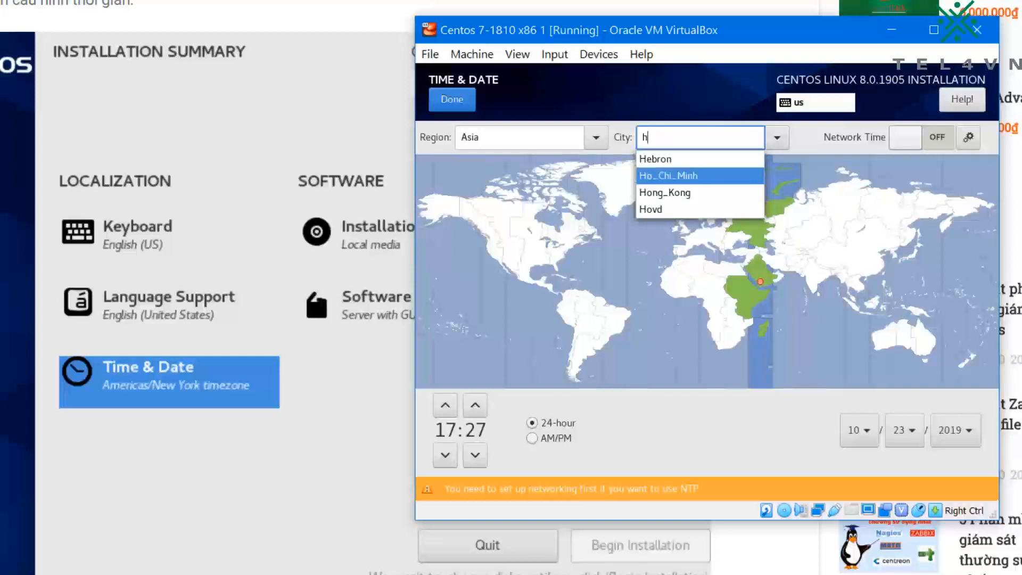
{"action": "key", "text": "Return"}
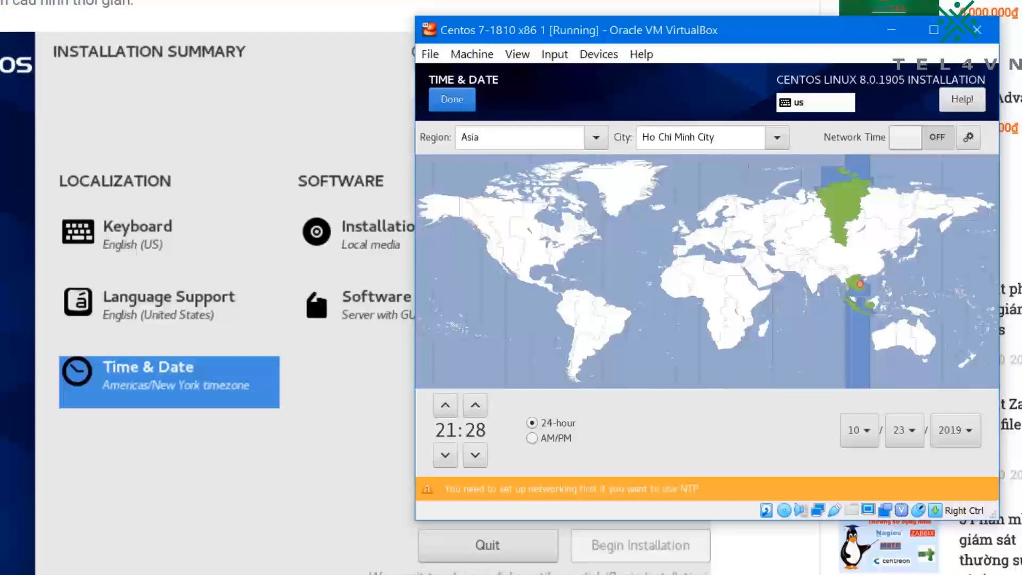
{"action": "left_click", "coordinate": [452, 99]}
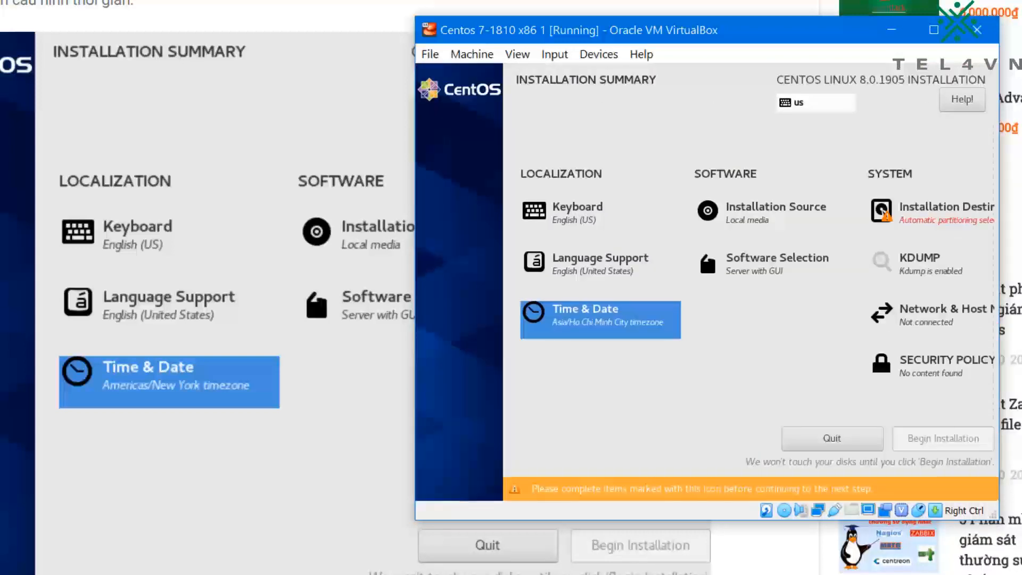
Step: Open the Installation Destination settings and try to accept the 8 GiB disk with automatic storage configuration, dismissing the installation options
{"action": "key", "text": "Right"}
{"action": "key", "text": "Up"}
{"action": "key", "text": "Up"}
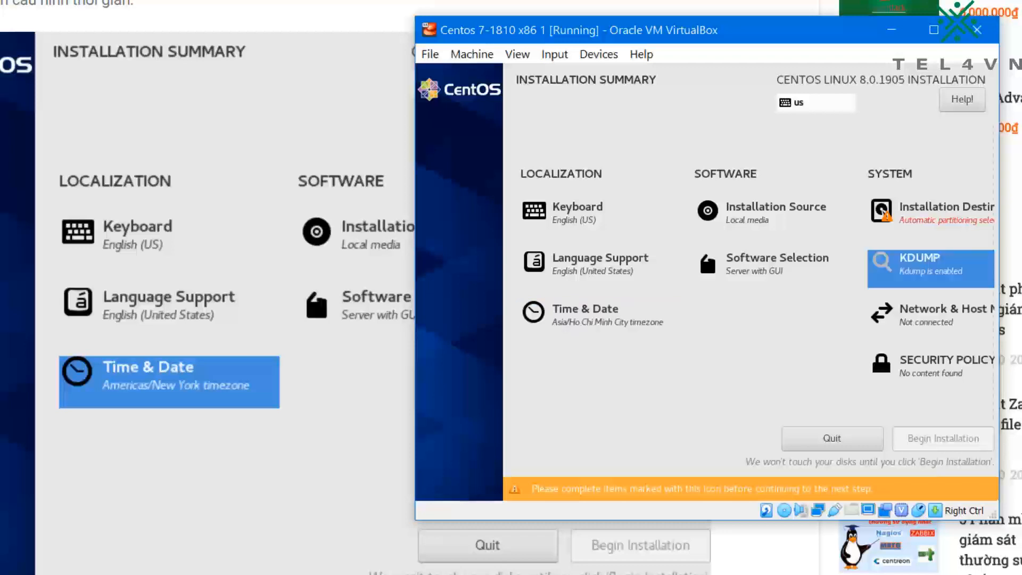
{"action": "key", "text": "Return"}
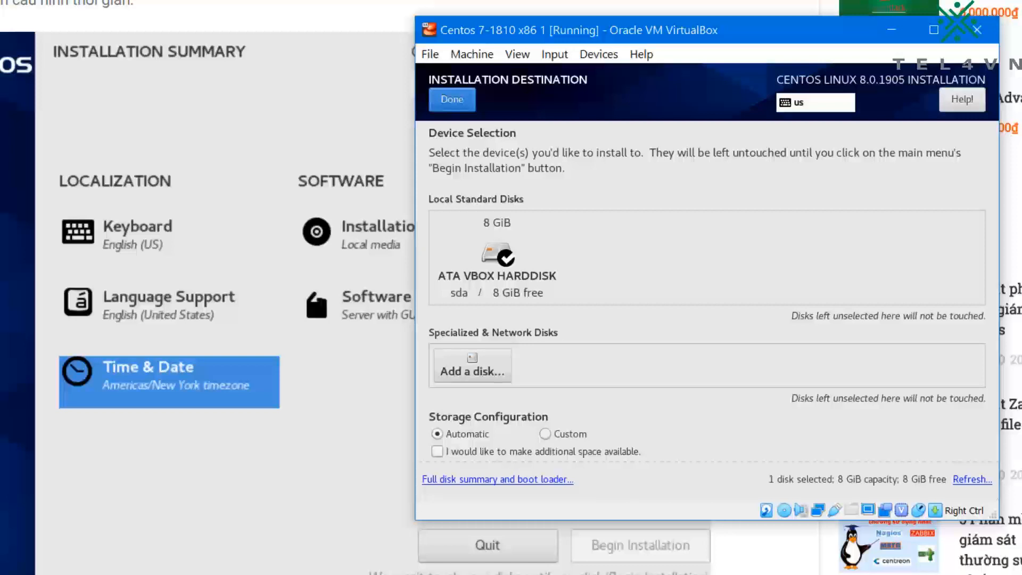
{"action": "key", "text": "Return"}
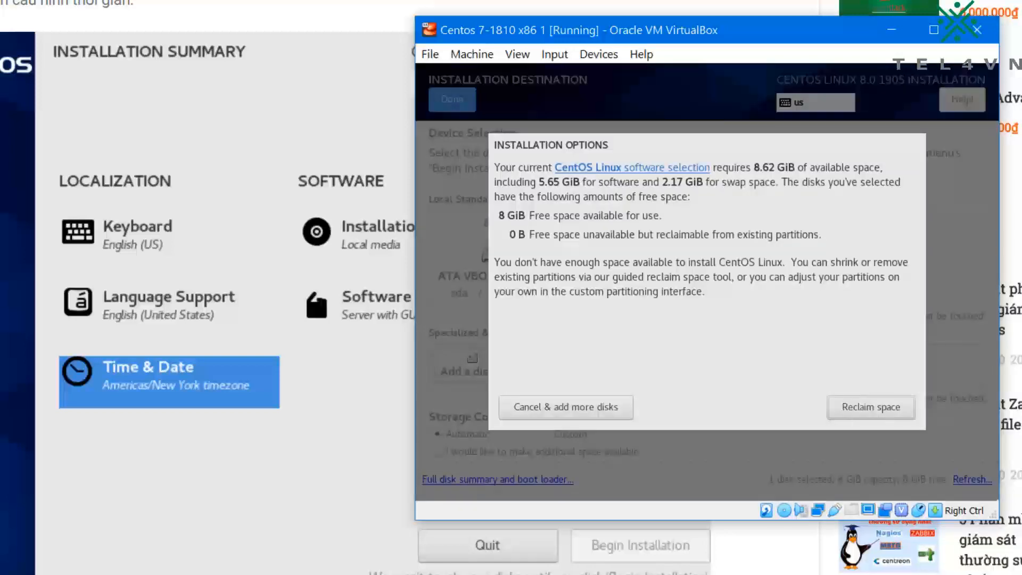
{"action": "key", "text": "Escape"}
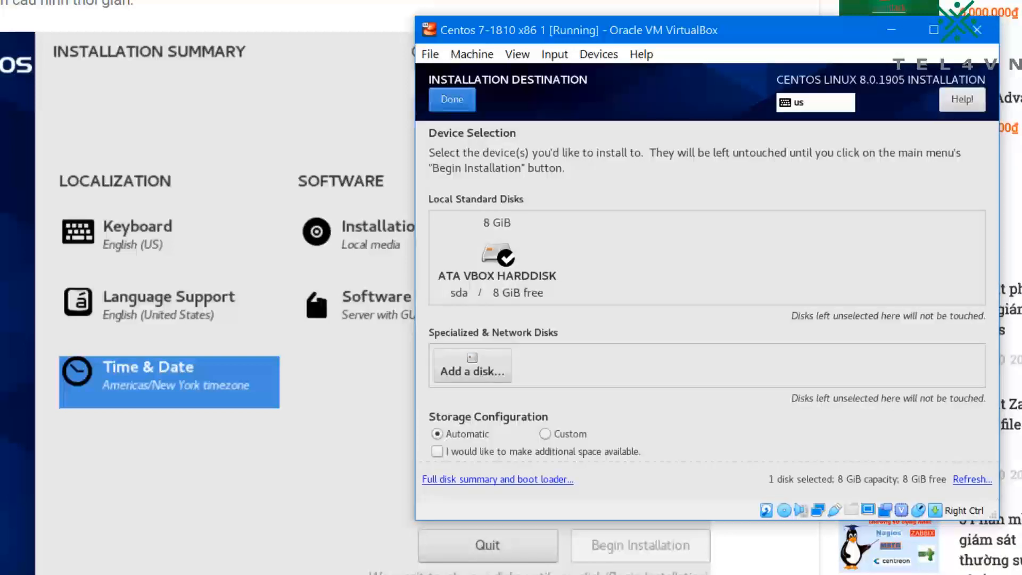
Step: Submit the ATA VBOX HARDDISK destination again with automatic storage configuration
{"action": "key", "text": "Tab"}
{"action": "key", "text": "Tab"}
{"action": "key", "text": "Tab"}
{"action": "key", "text": "Tab"}
{"action": "key", "text": "Tab"}
{"action": "key", "text": "Tab"}
{"action": "key", "text": "Tab"}
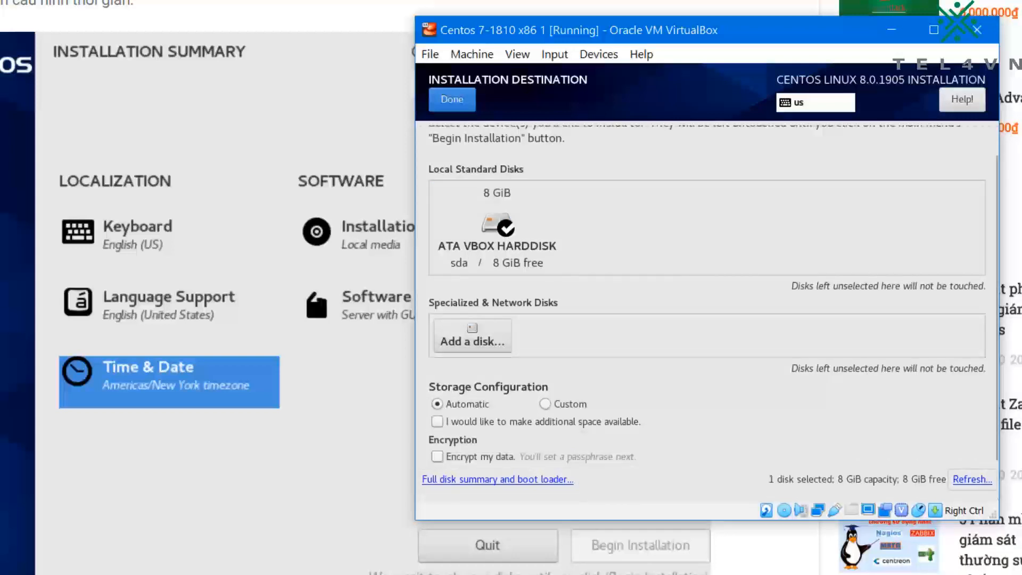
{"action": "key", "text": "Tab"}
{"action": "key", "text": "Return"}
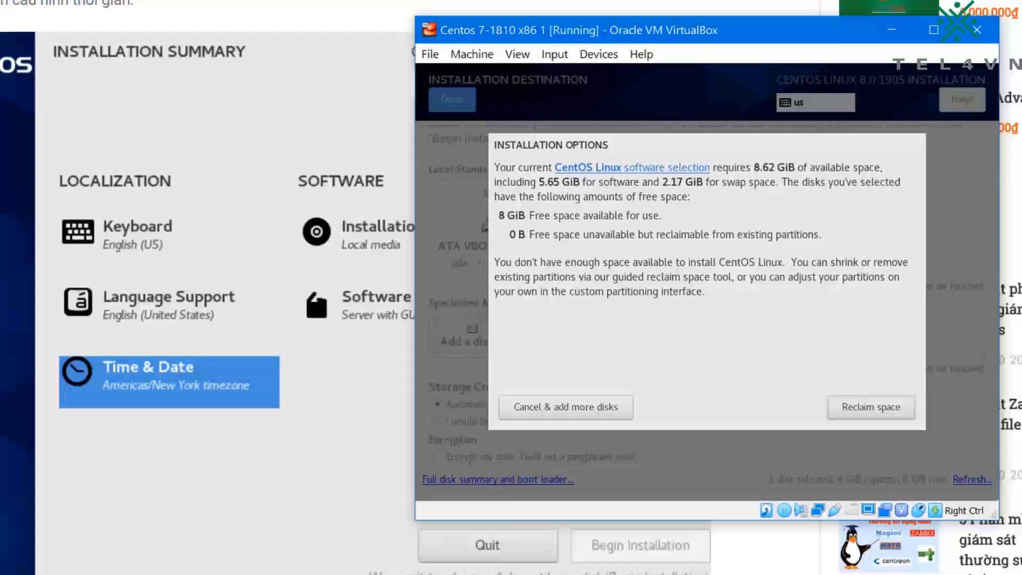
Step: Choose to reclaim disk space, leave the ATA VBOX HARDDISK set to Preserve, and confirm to return to the installation summary
{"action": "key", "text": "Tab"}
{"action": "key", "text": "Tab"}
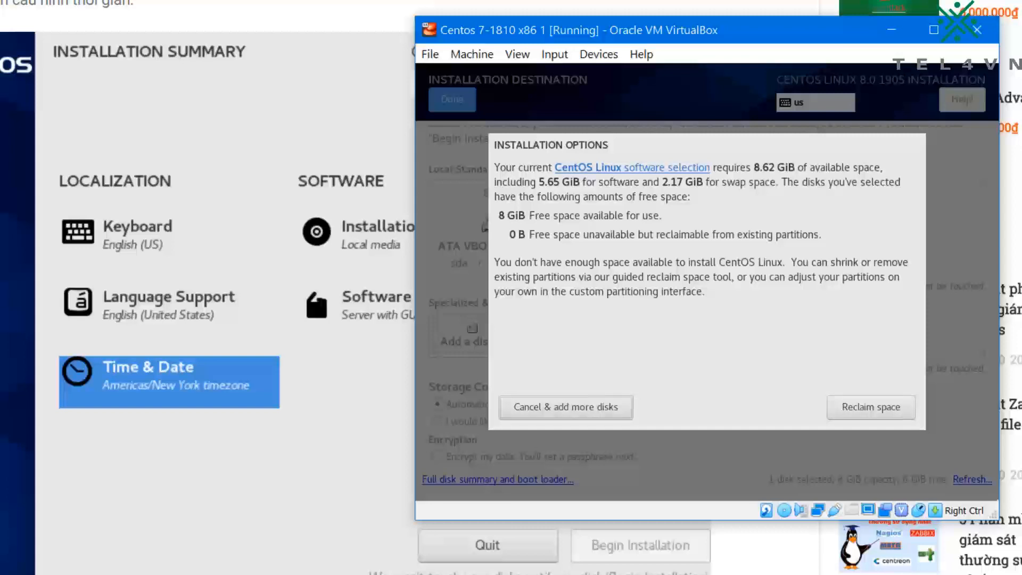
{"action": "key", "text": "Tab"}
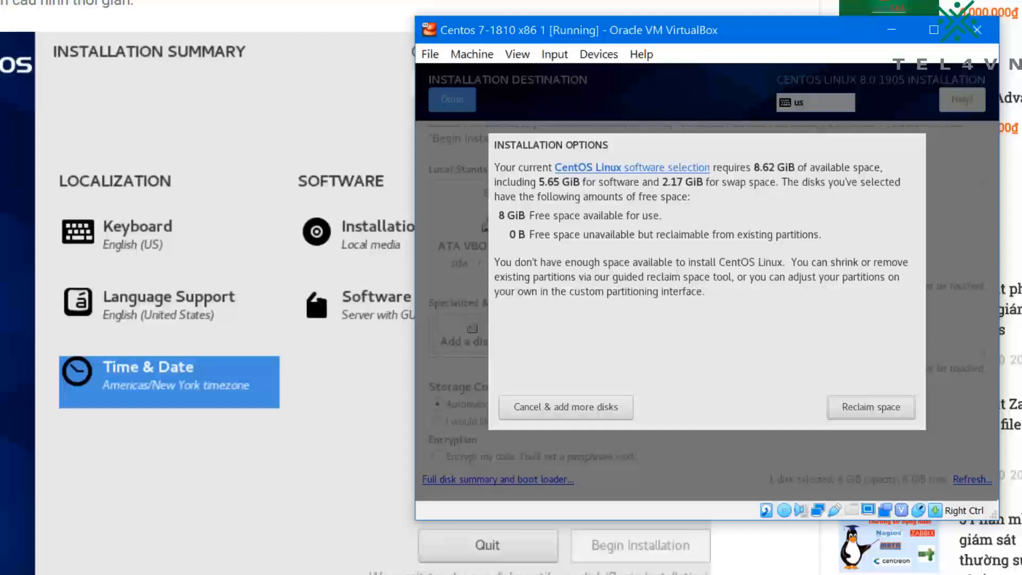
{"action": "key", "text": "Return"}
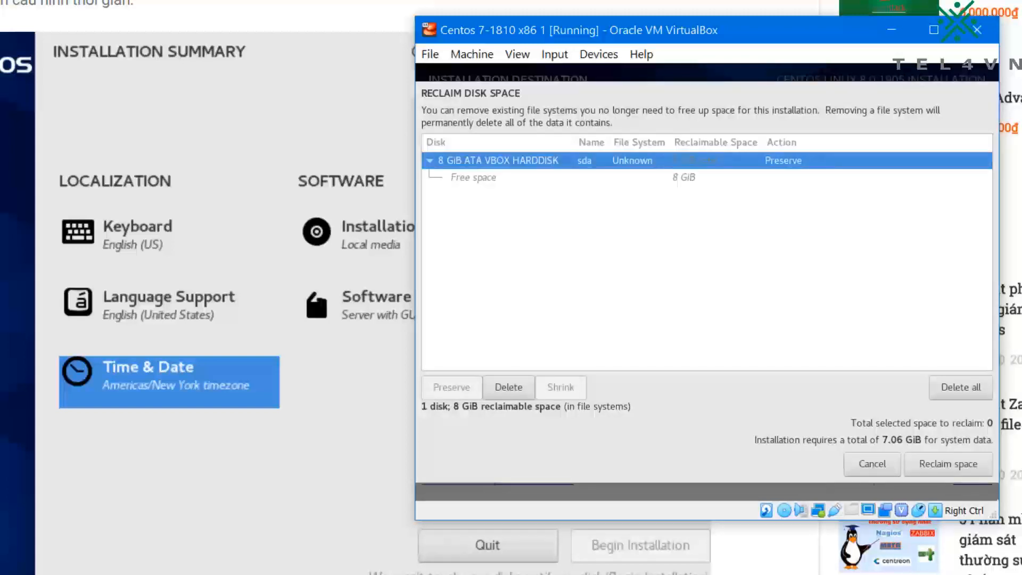
{"action": "key", "text": "Down"}
{"action": "key", "text": "Up"}
{"action": "key", "text": "Tab"}
{"action": "key", "text": "Tab"}
{"action": "key", "text": "Tab"}
{"action": "key", "text": "Tab"}
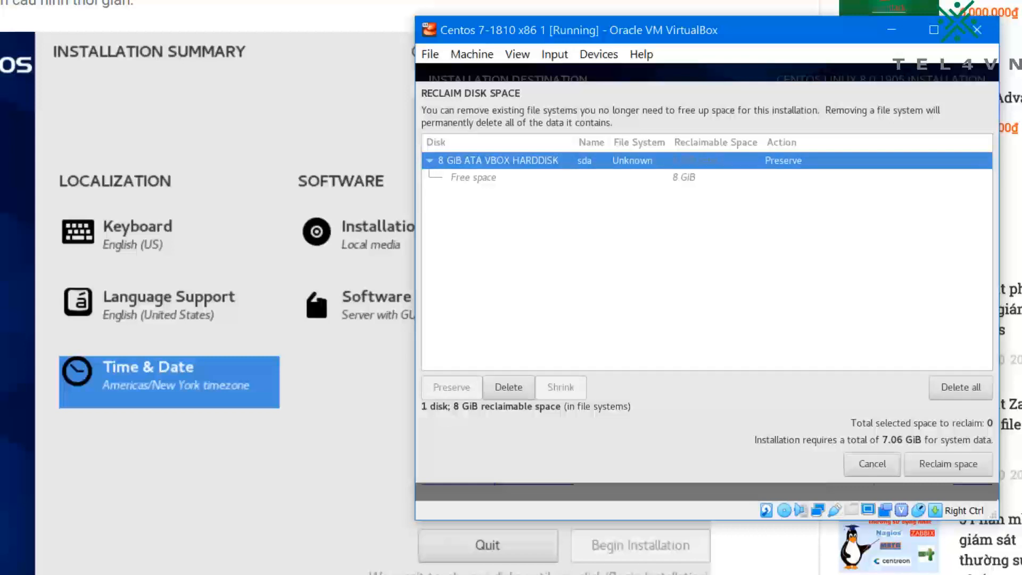
{"action": "key", "text": "Return"}
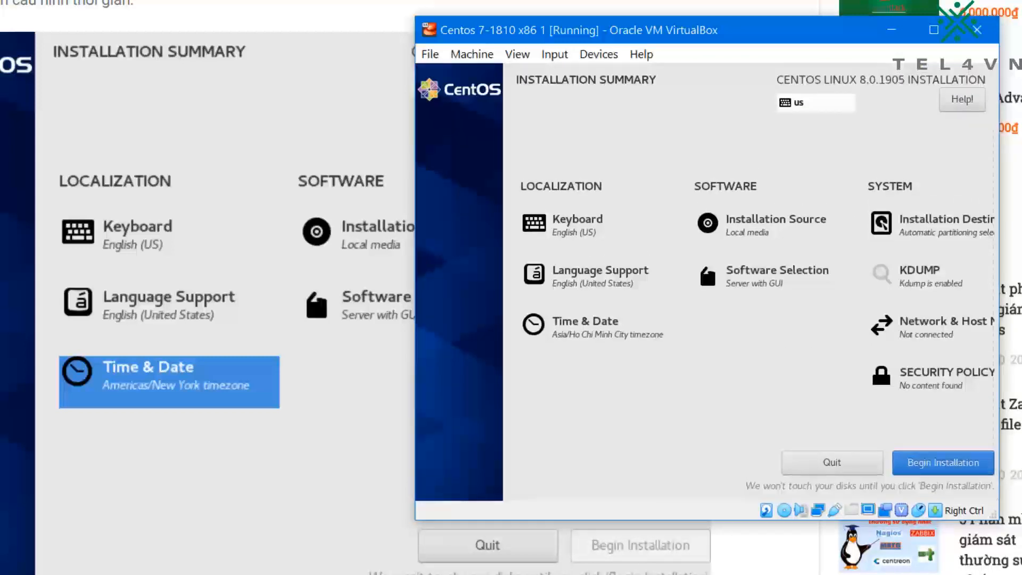
Step: Move the installation summary's selection to Installation Source in the software section
{"action": "left_click", "coordinate": [931, 329]}
{"action": "key", "text": "Up"}
{"action": "key", "text": "Up"}
{"action": "key", "text": "Left"}
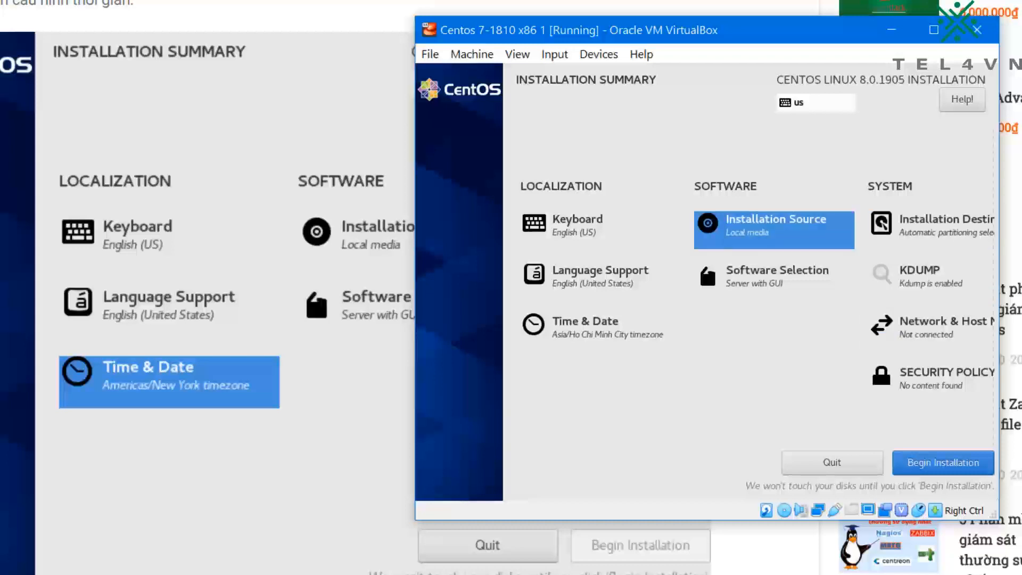
Step: Switch to the online guide and examine its software selection section with the base environment options
{"action": "scroll", "coordinate": [114, 331], "scroll_direction": "down", "scroll_amount": 15}
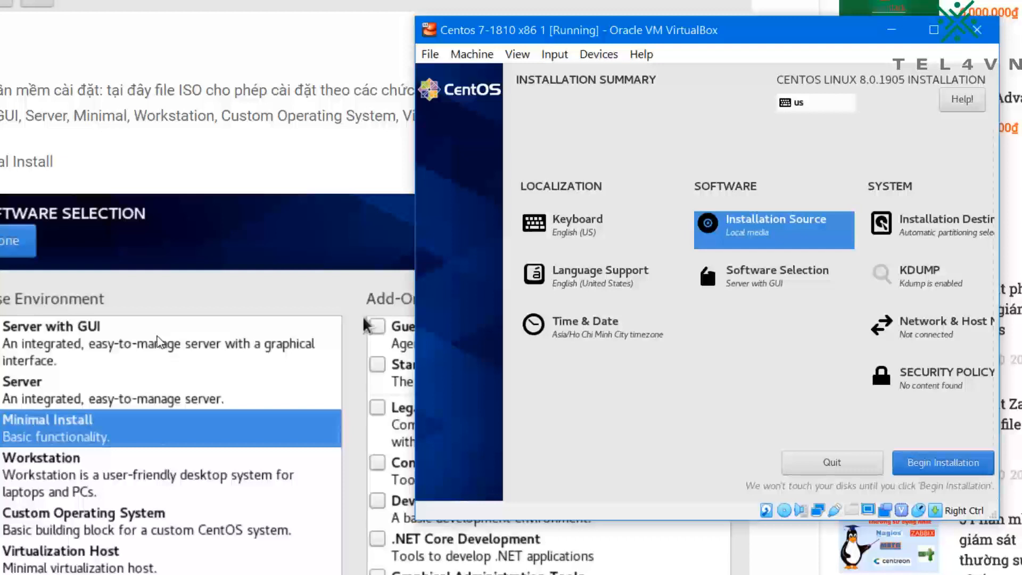
{"action": "scroll", "coordinate": [149, 296], "scroll_direction": "up", "scroll_amount": 2}
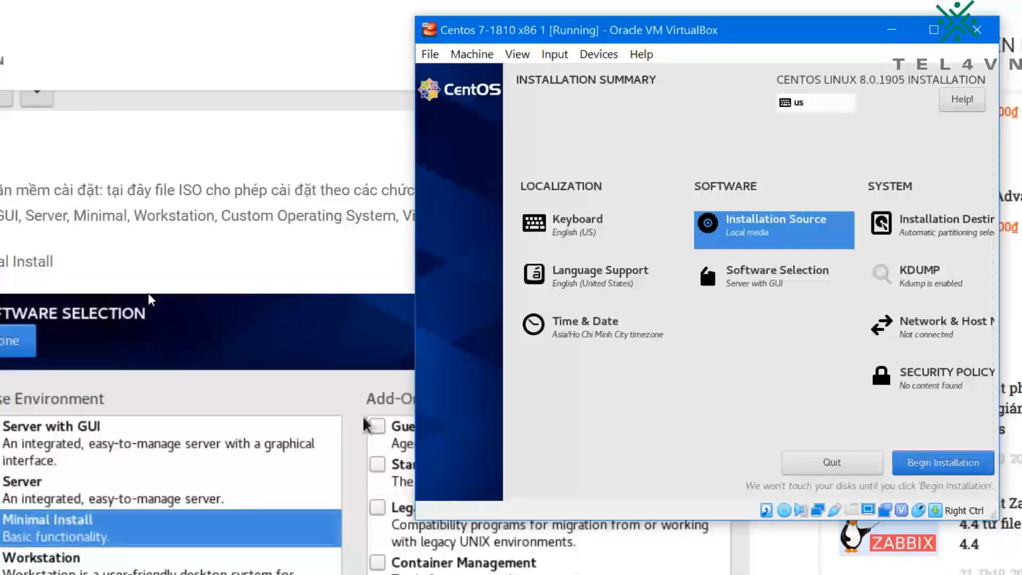
{"action": "scroll", "coordinate": [150, 298], "scroll_direction": "down", "scroll_amount": 2}
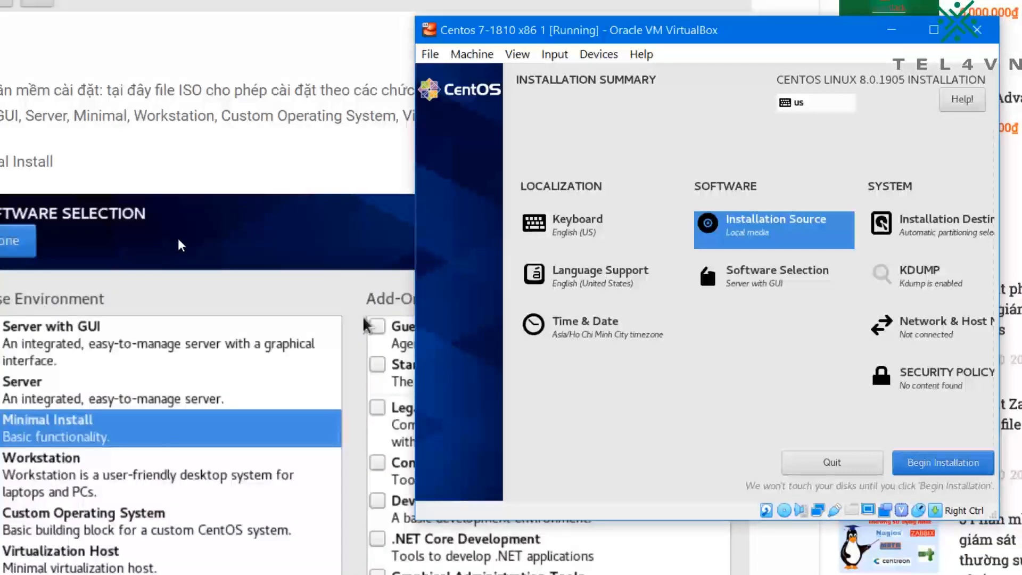
{"action": "left_click", "coordinate": [160, 164]}
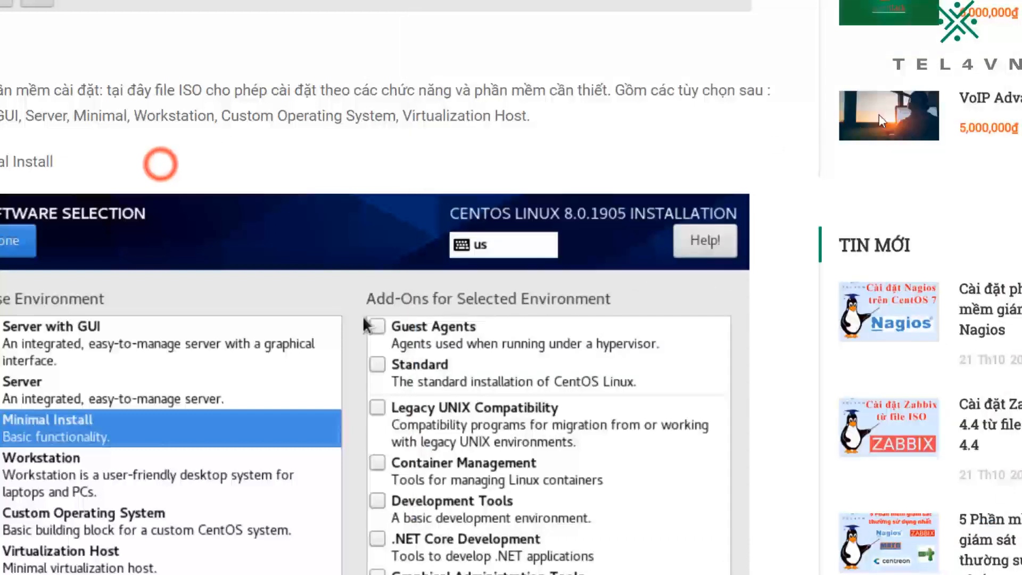
{"action": "scroll", "coordinate": [464, 185], "scroll_direction": "up", "scroll_amount": 4}
{"action": "scroll", "coordinate": [467, 191], "scroll_direction": "down", "scroll_amount": 2}
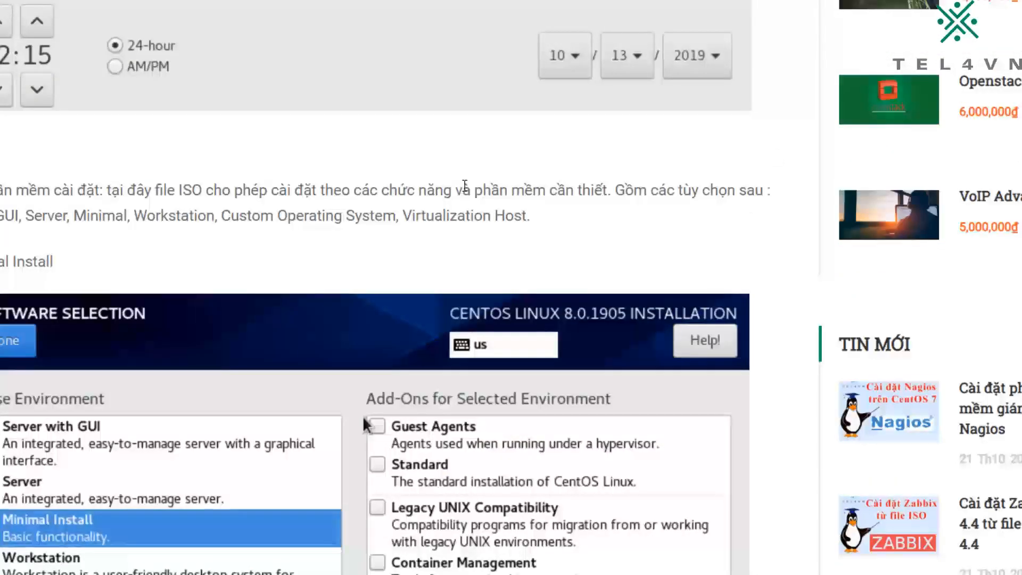
{"action": "scroll", "coordinate": [406, 220], "scroll_direction": "down", "scroll_amount": 2}
{"action": "scroll", "coordinate": [406, 226], "scroll_direction": "down", "scroll_amount": 2}
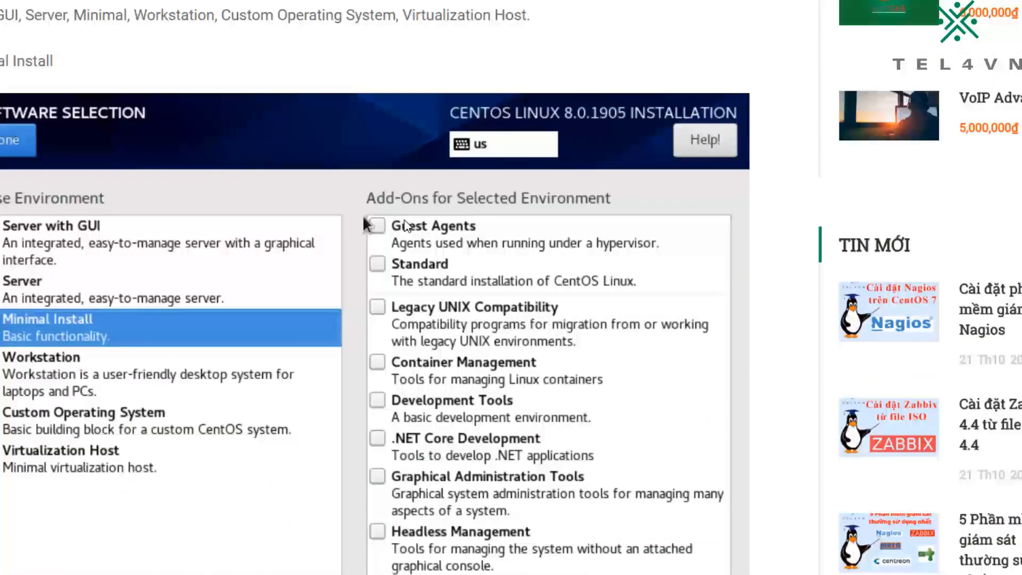
Step: Switch back to the VirtualBox virtual machine and choose Minimal Install as the base environment in Software Selection, confirming the choice
{"action": "key", "text": "alt+Tab"}
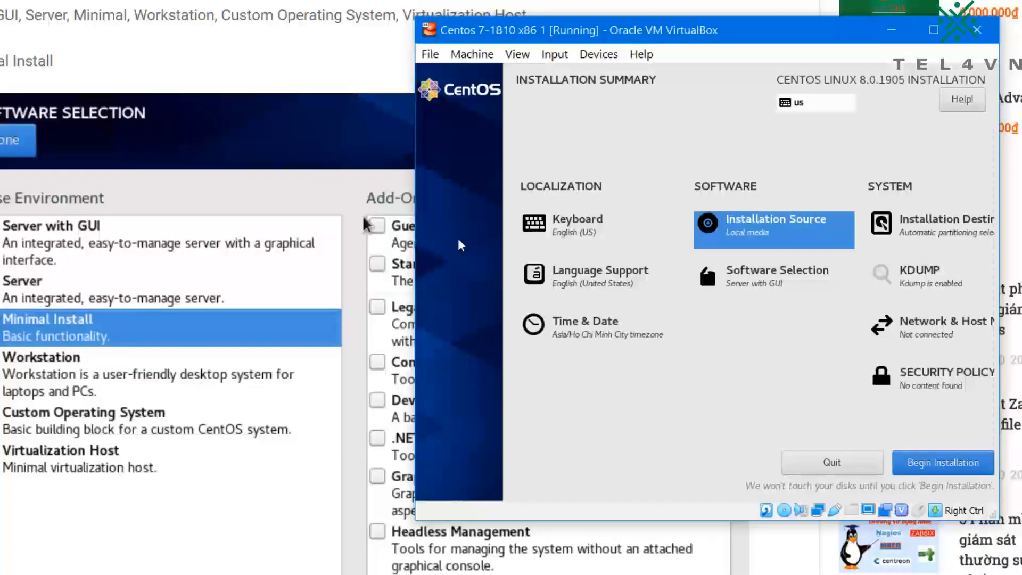
{"action": "key", "text": "Tab"}
{"action": "left_click", "coordinate": [452, 99]}
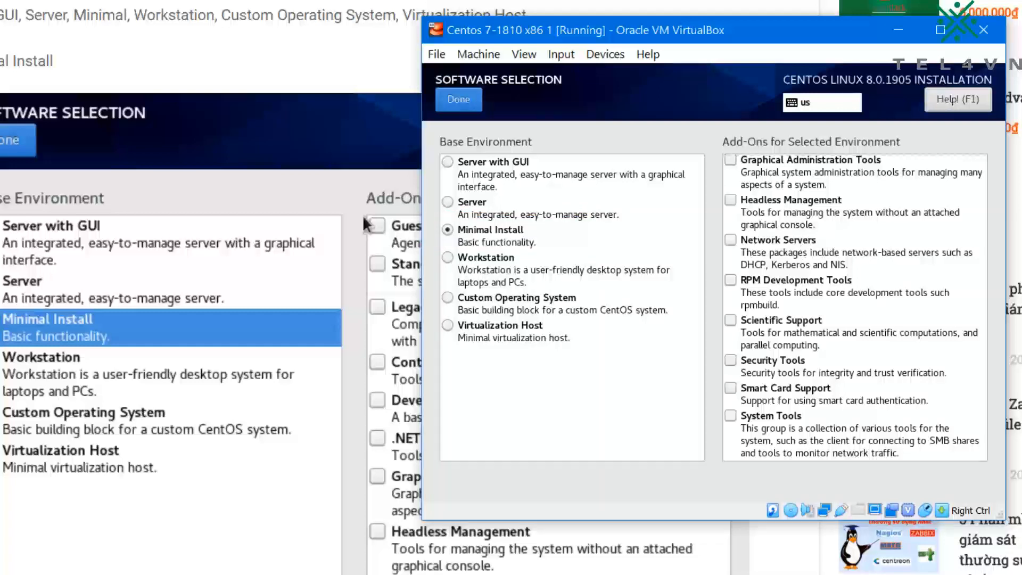
{"action": "left_click", "coordinate": [458, 100]}
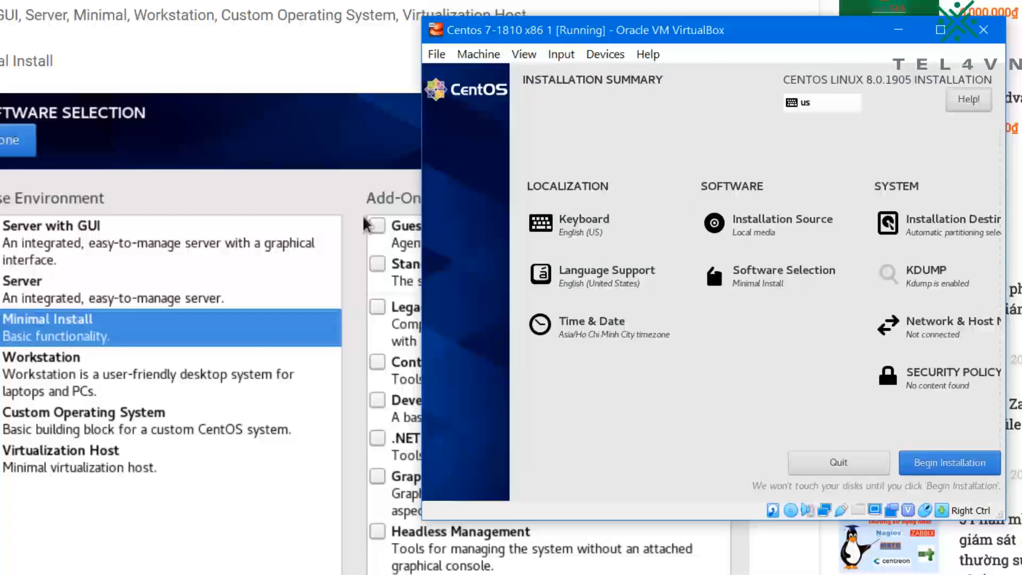
Step: Bring the guide to its network configuration section and open the installer's Network & Host Name settings
{"action": "key", "text": "Tab"}
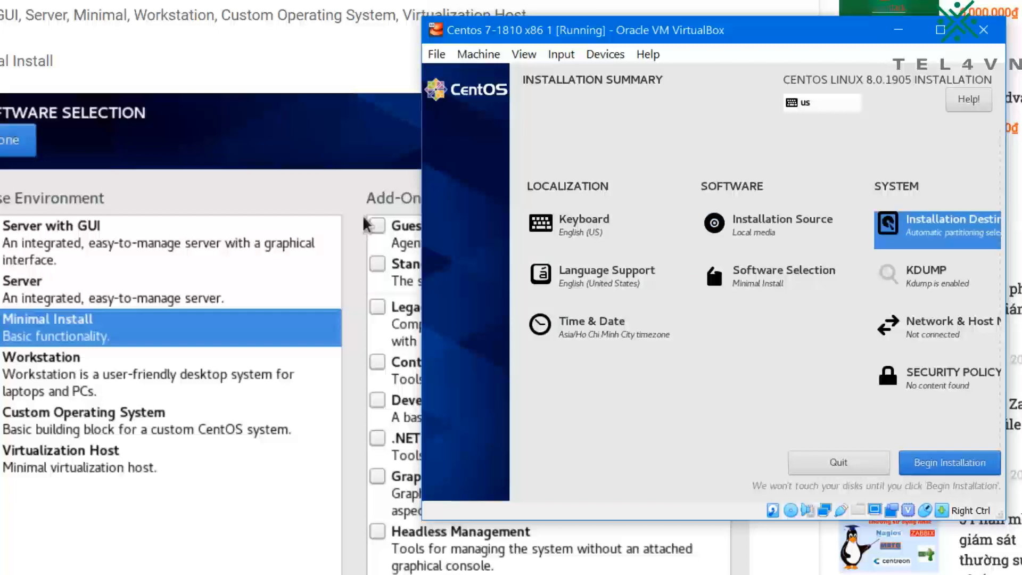
{"action": "scroll", "coordinate": [362, 215], "scroll_direction": "down", "scroll_amount": 10}
{"action": "scroll", "coordinate": [76, 283], "scroll_direction": "down", "scroll_amount": 10}
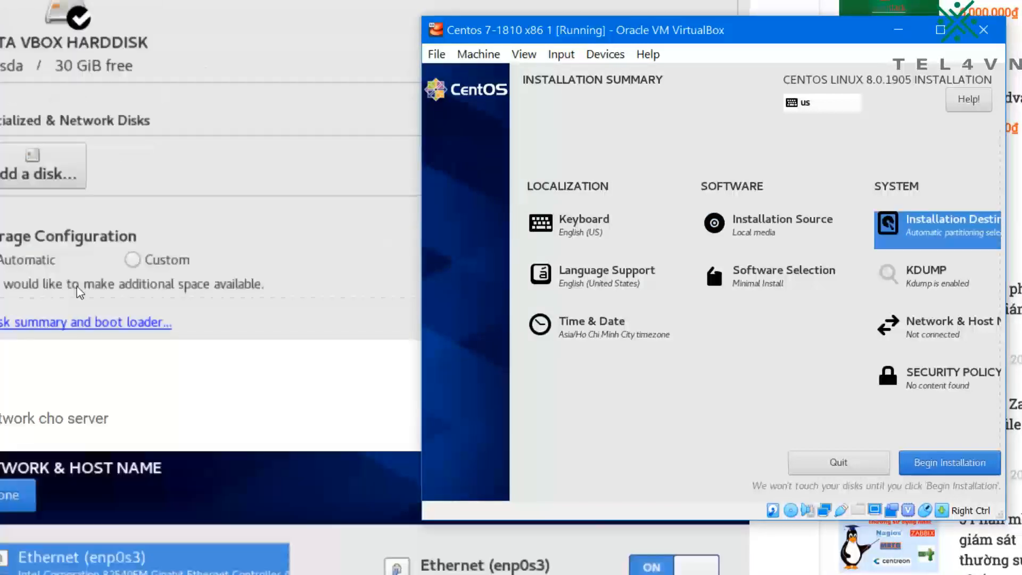
{"action": "scroll", "coordinate": [77, 286], "scroll_direction": "up", "scroll_amount": 5}
{"action": "scroll", "coordinate": [77, 286], "scroll_direction": "down", "scroll_amount": 10}
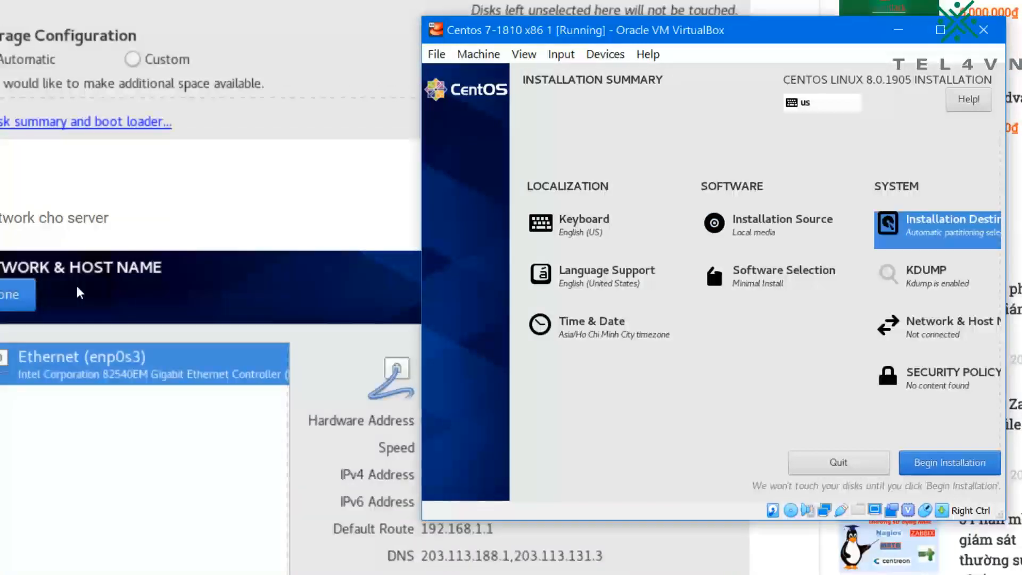
{"action": "key", "text": "Tab"}
{"action": "key", "text": "Tab"}
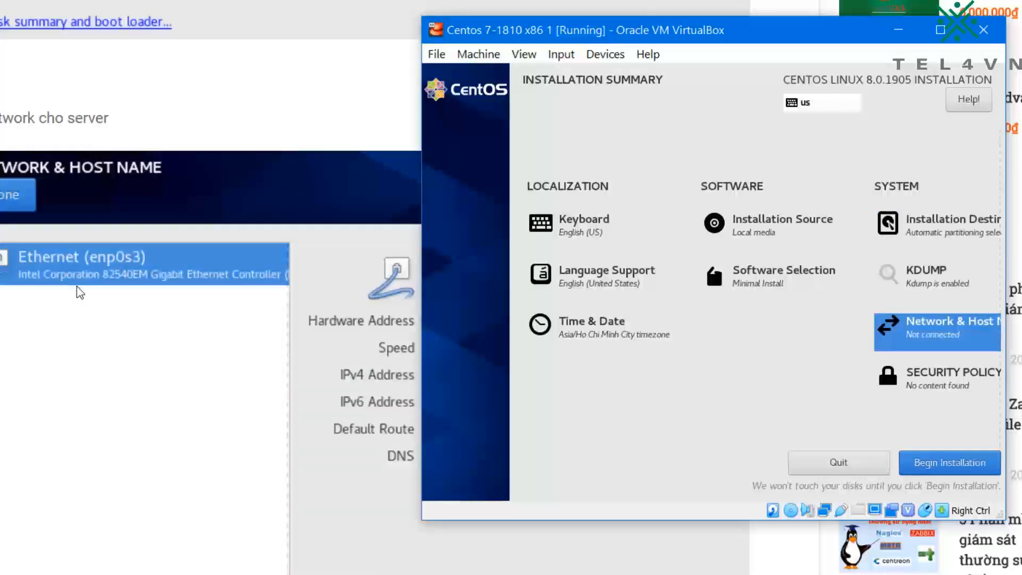
{"action": "key", "text": "Return"}
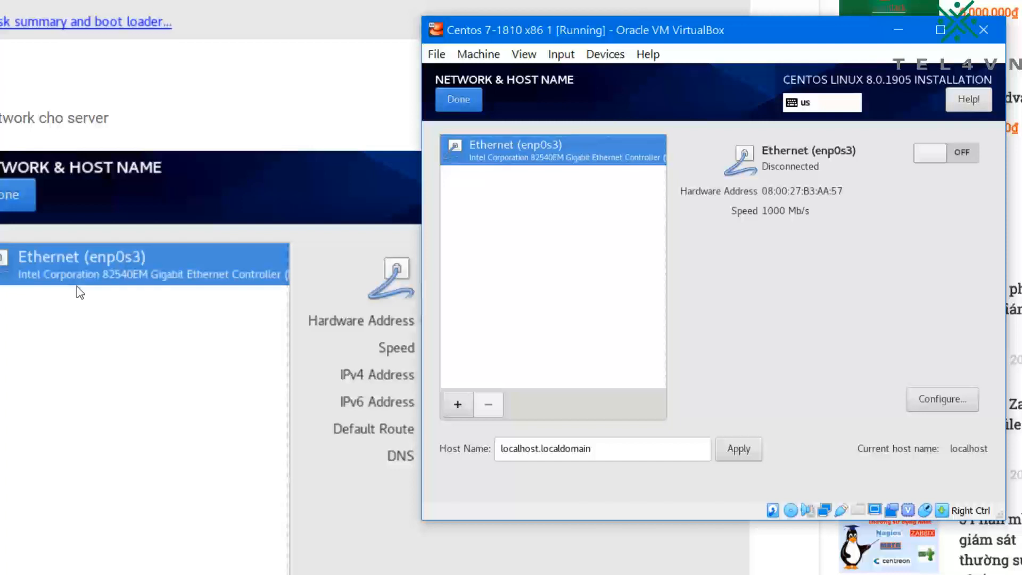
Step: Turn on the Ethernet (enp0s3) connection
{"action": "key", "text": "Return"}
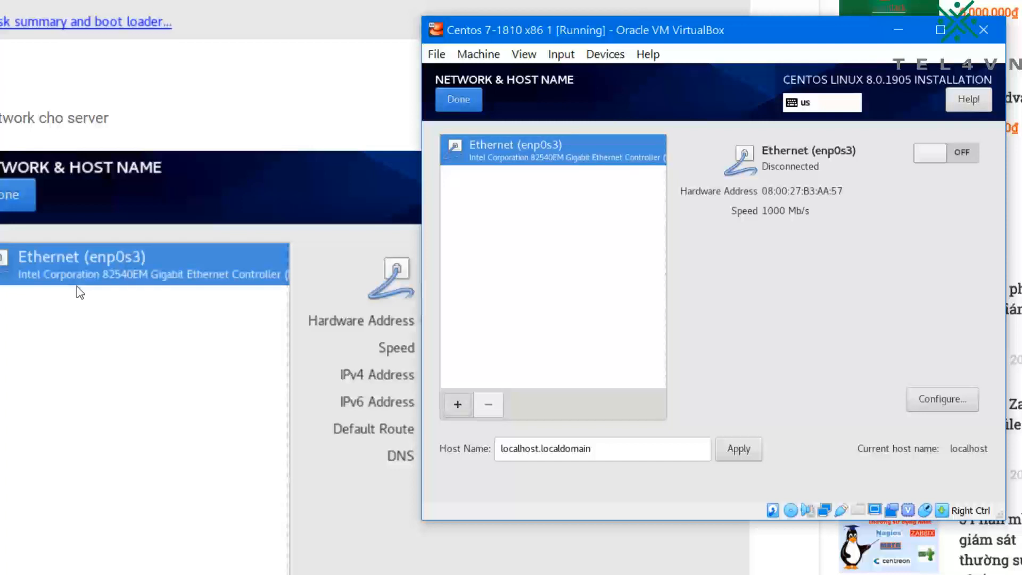
{"action": "key", "text": "Escape"}
{"action": "key", "text": "Tab"}
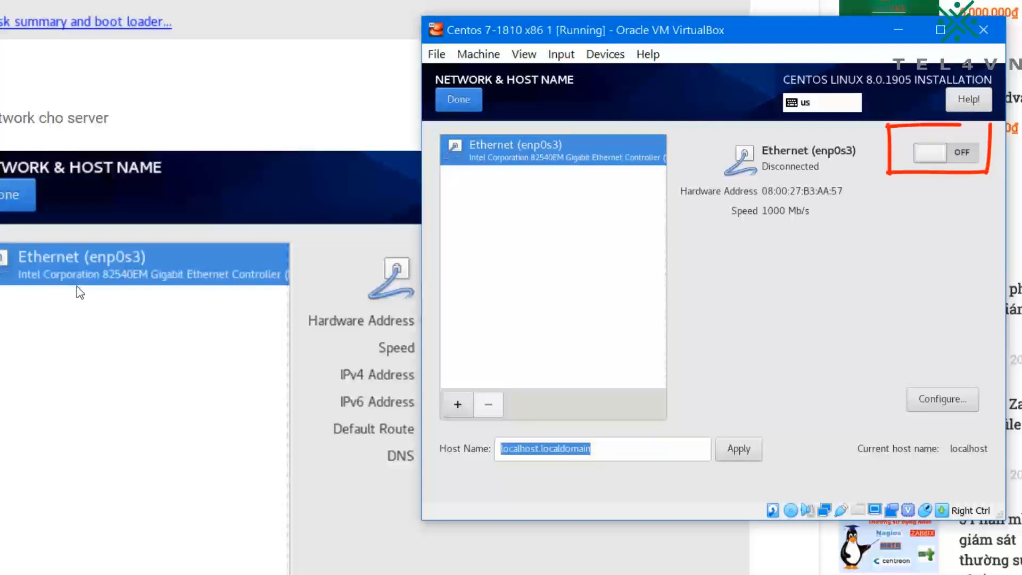
{"action": "key", "text": "space"}
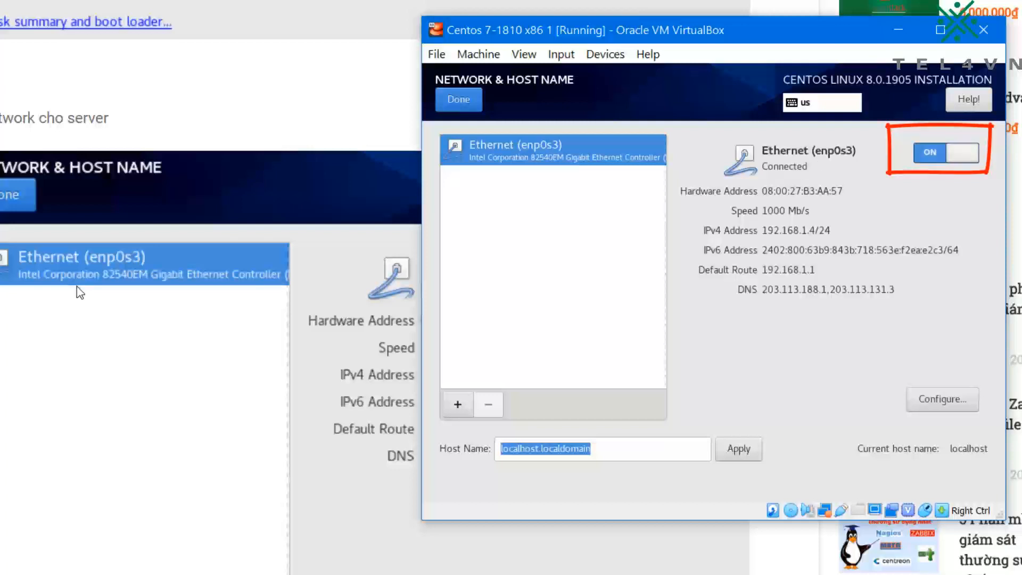
Step: Confirm the Network & Host Name settings and return to the Installation Summary
{"action": "key", "text": "Tab"}
{"action": "key", "text": "Tab"}
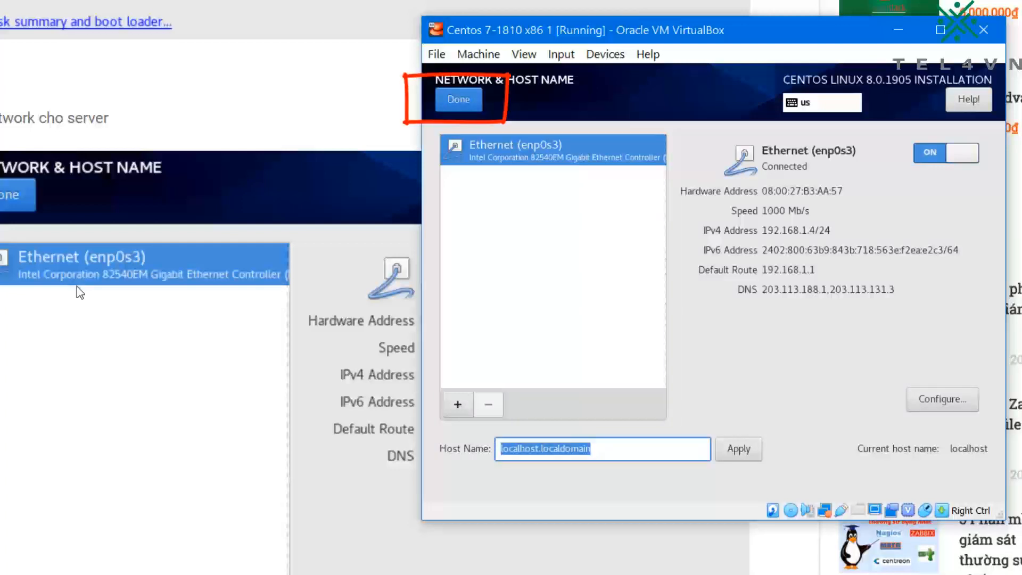
{"action": "key", "text": "alt"}
{"action": "key", "text": "alt+d"}
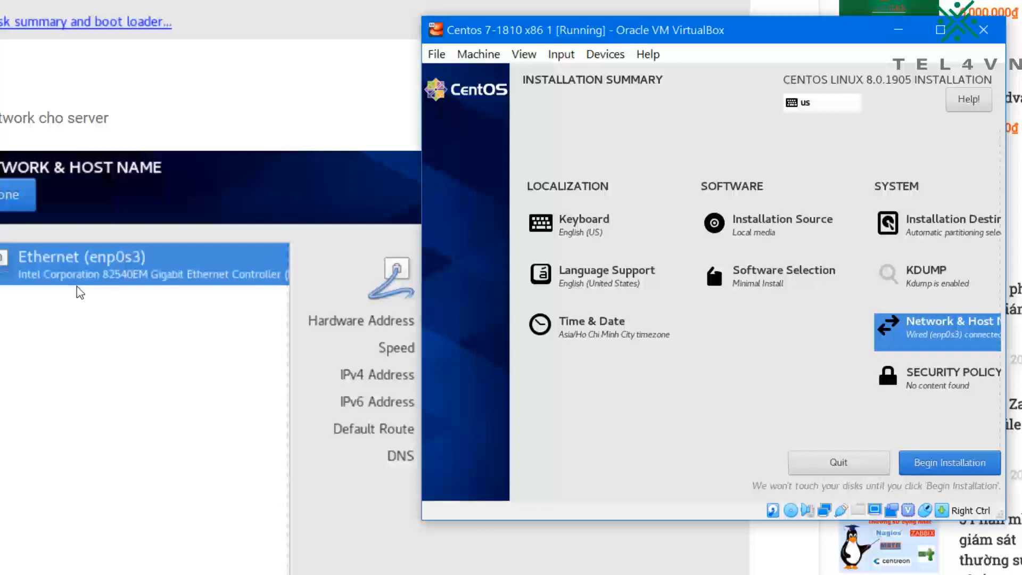
Step: Bring the guide to its Begin Installation section and begin the CentOS installation in the virtual machine
{"action": "scroll", "coordinate": [74, 284], "scroll_direction": "down", "scroll_amount": 10}
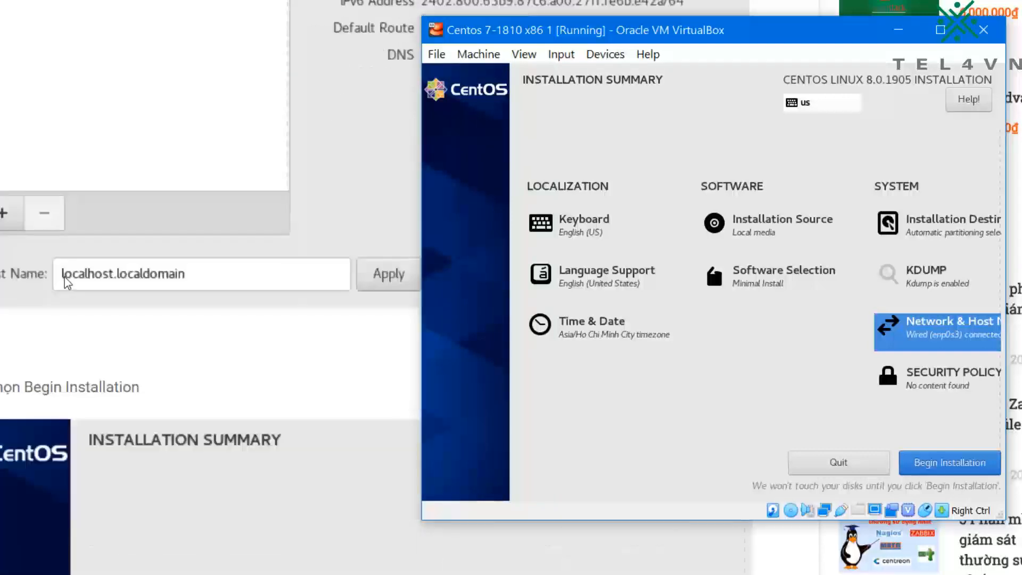
{"action": "scroll", "coordinate": [65, 283], "scroll_direction": "up", "scroll_amount": 1}
{"action": "scroll", "coordinate": [65, 282], "scroll_direction": "down", "scroll_amount": 2}
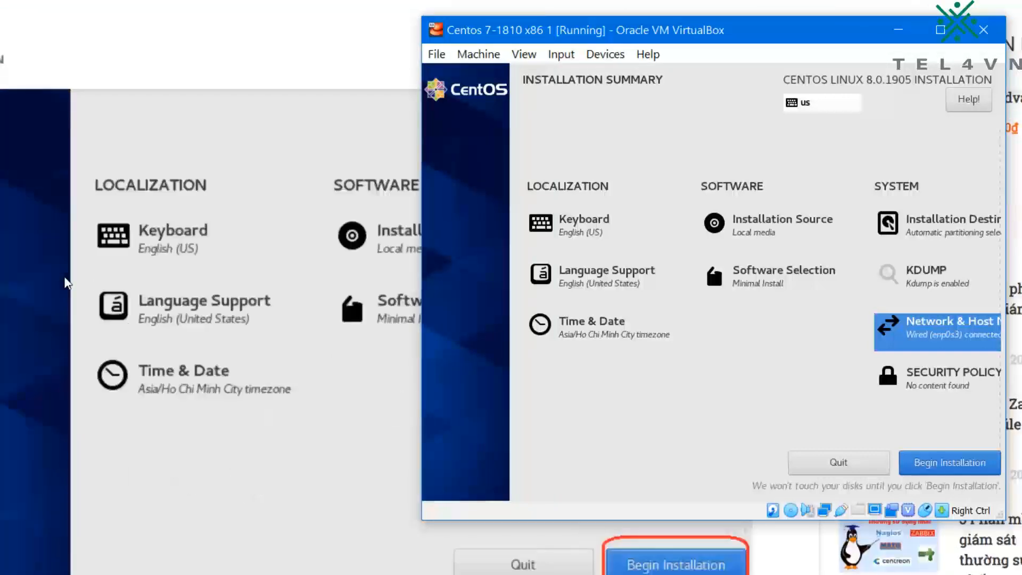
{"action": "key", "text": "Tab"}
{"action": "key", "text": "Tab"}
{"action": "key", "text": "Tab"}
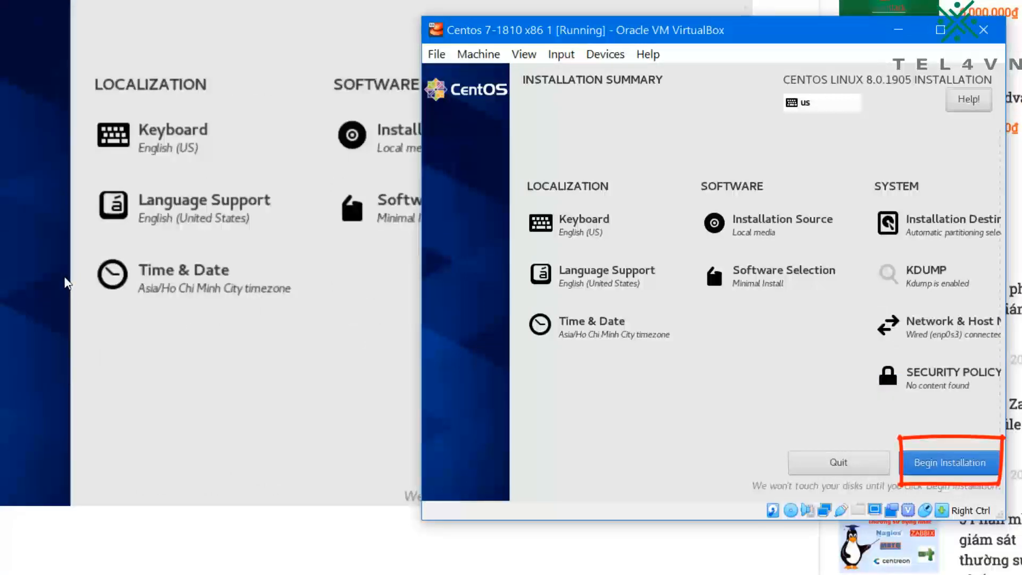
{"action": "key", "text": "alt"}
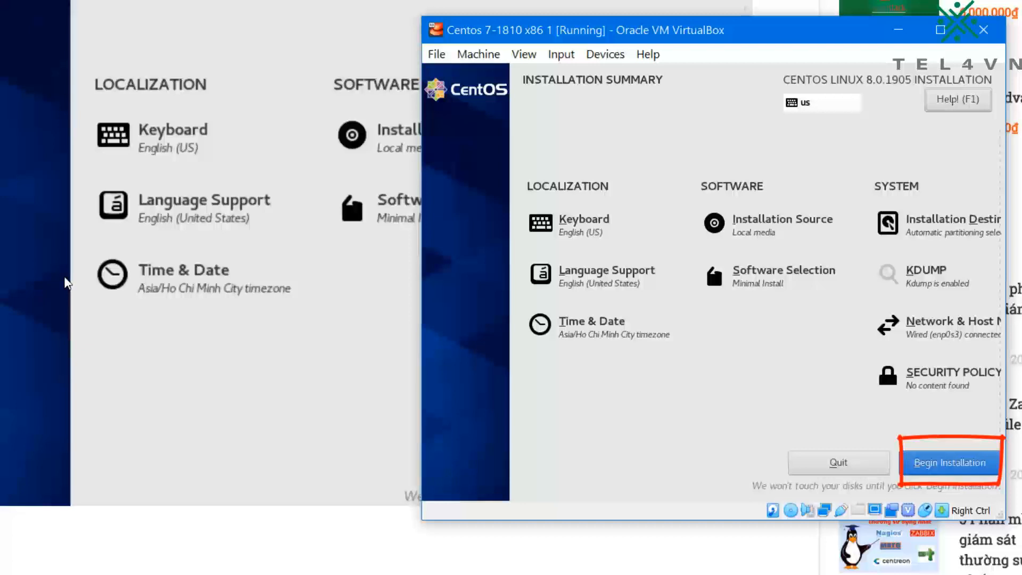
{"action": "key", "text": "alt+b"}
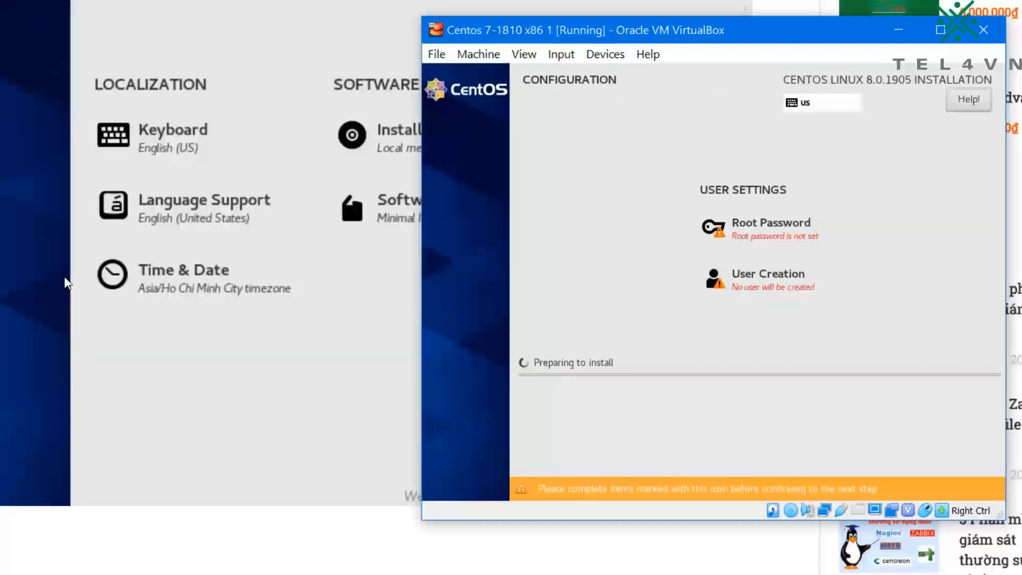
Step: Open the Root Password settings, enter and confirm the root account's password, and finish the dialog
{"action": "key", "text": "Tab"}
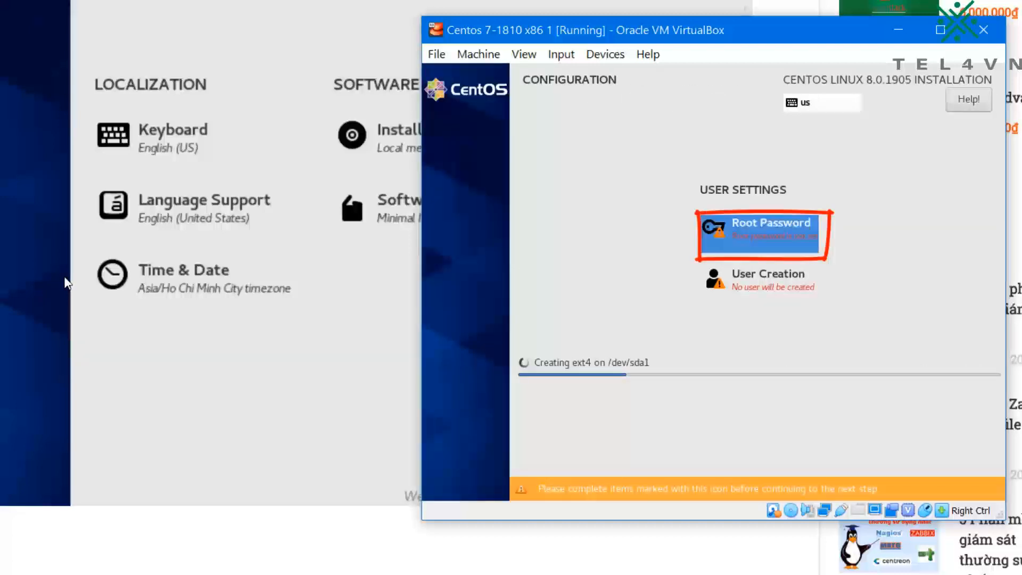
{"action": "key", "text": "Return"}
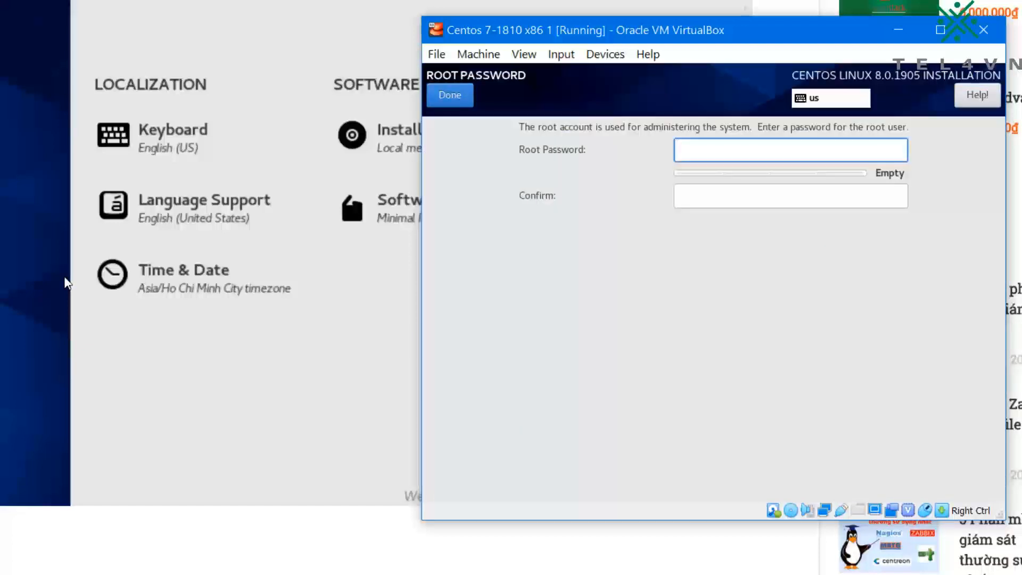
{"action": "type", "text": "1234567"}
{"action": "key", "text": "Tab"}
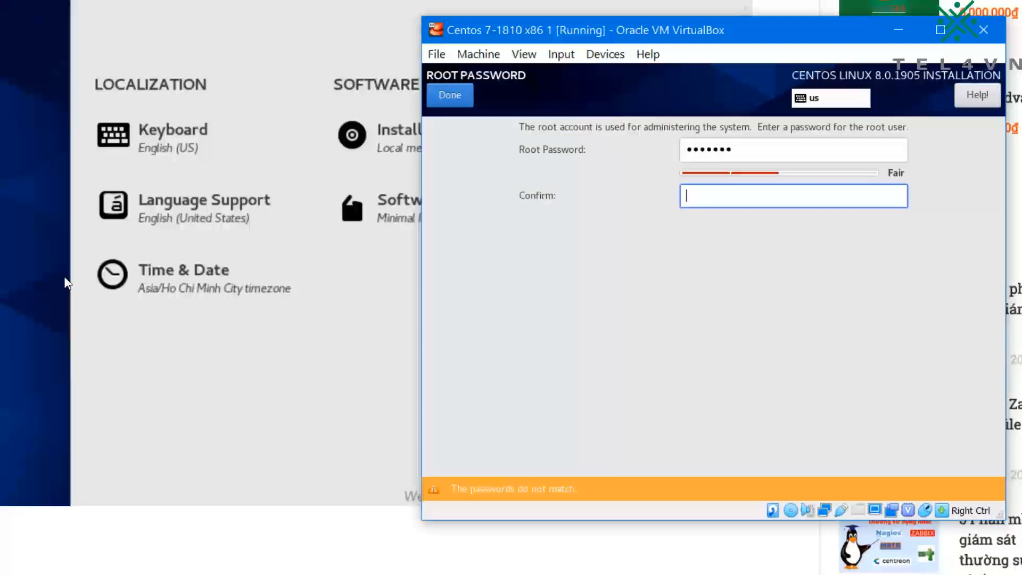
{"action": "type", "text": "1234567"}
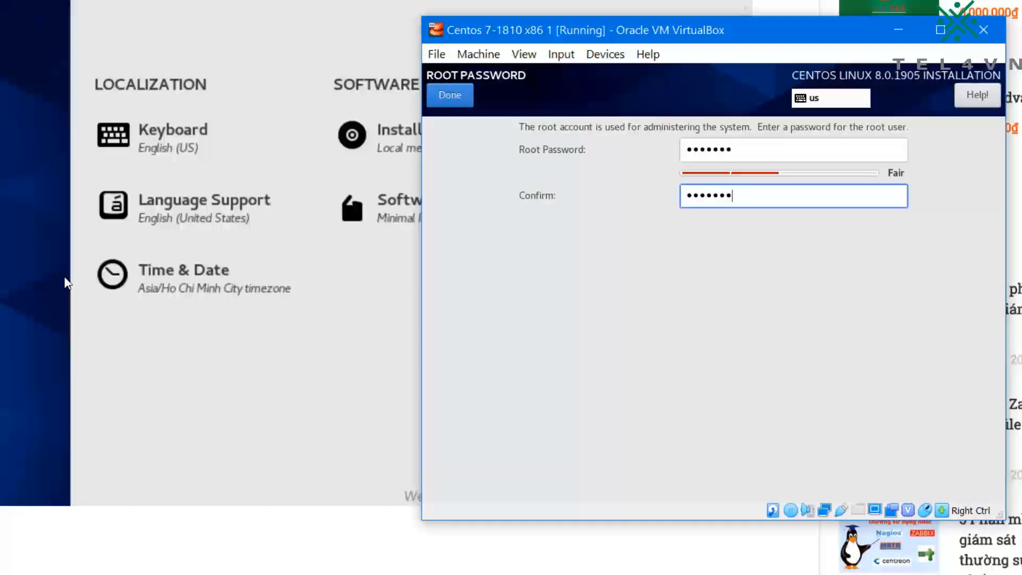
{"action": "key", "text": "alt"}
{"action": "key", "text": "alt+d"}
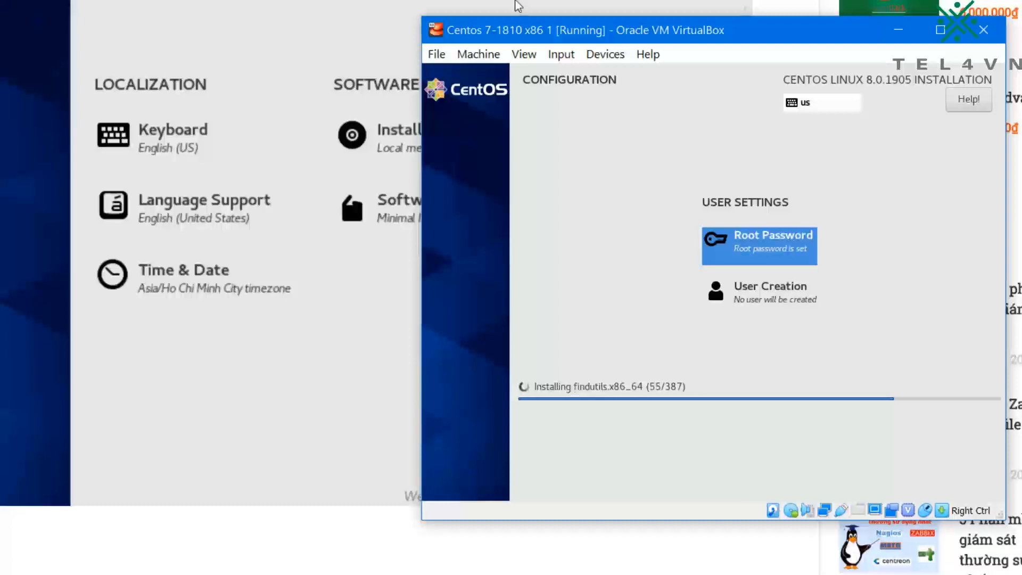
{"action": "right_click", "coordinate": [1018, 570]}
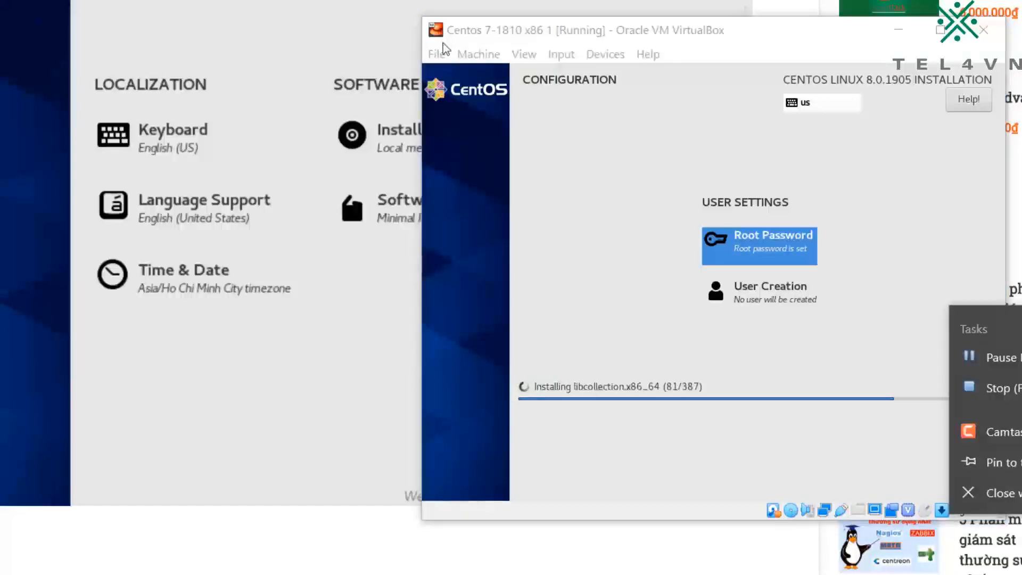
{"action": "left_click", "coordinate": [1005, 431]}
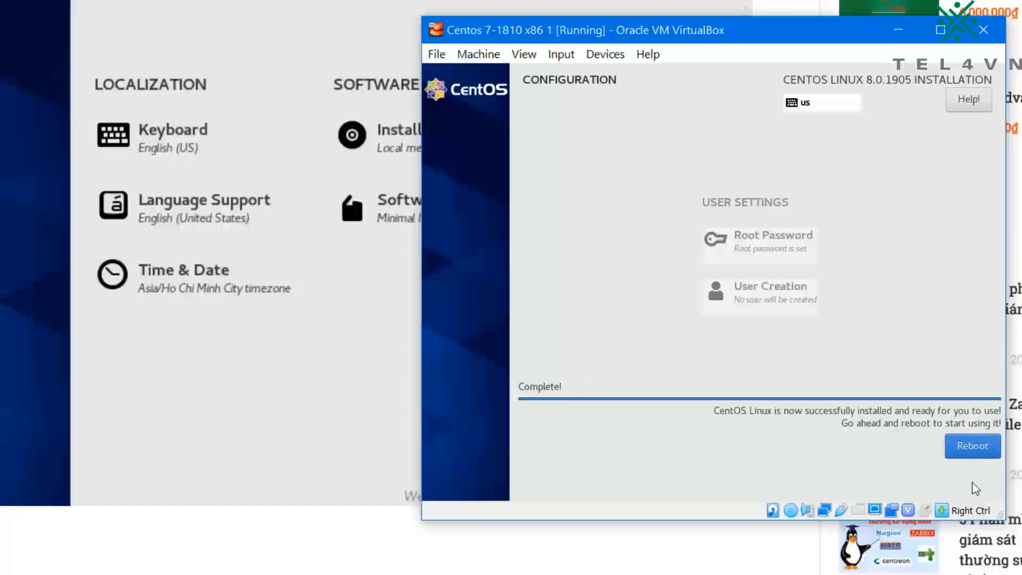
Step: Reboot the virtual machine into the installed CentOS system and dismiss the VirtualBox keyboard capture and mouse integration notices
{"action": "left_click", "coordinate": [902, 348]}
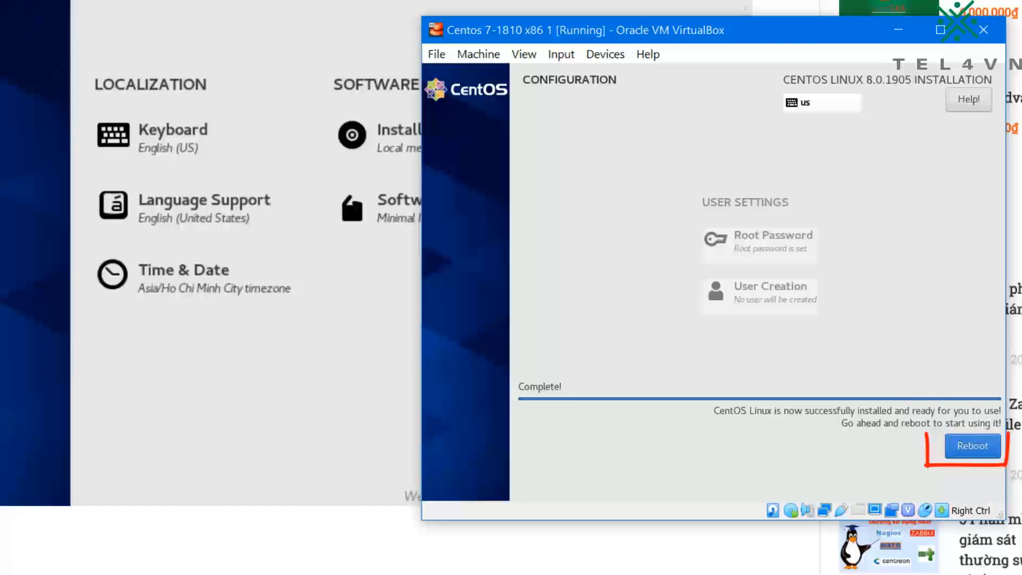
{"action": "key", "text": "alt"}
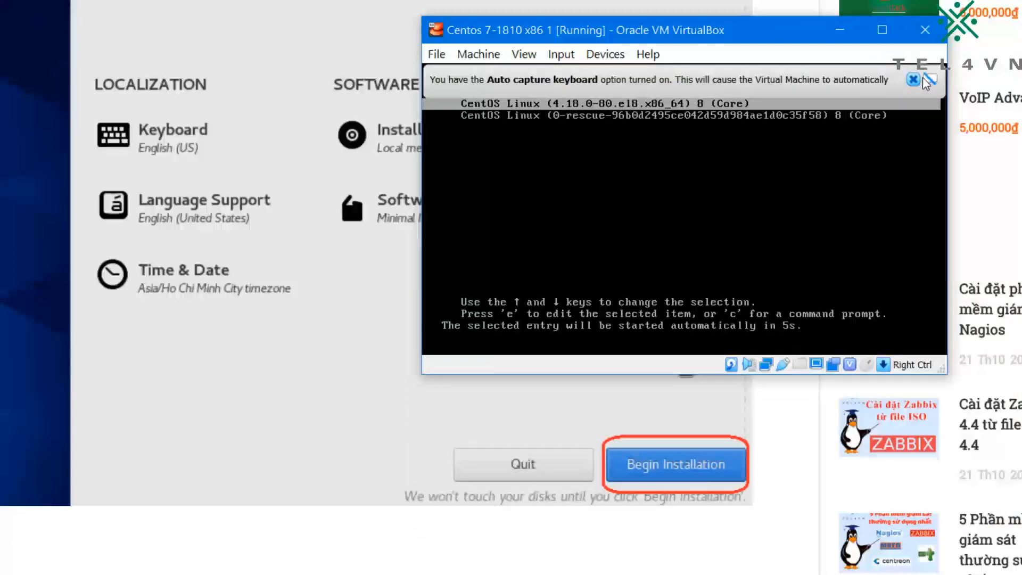
{"action": "left_click", "coordinate": [914, 79]}
{"action": "left_click", "coordinate": [784, 33]}
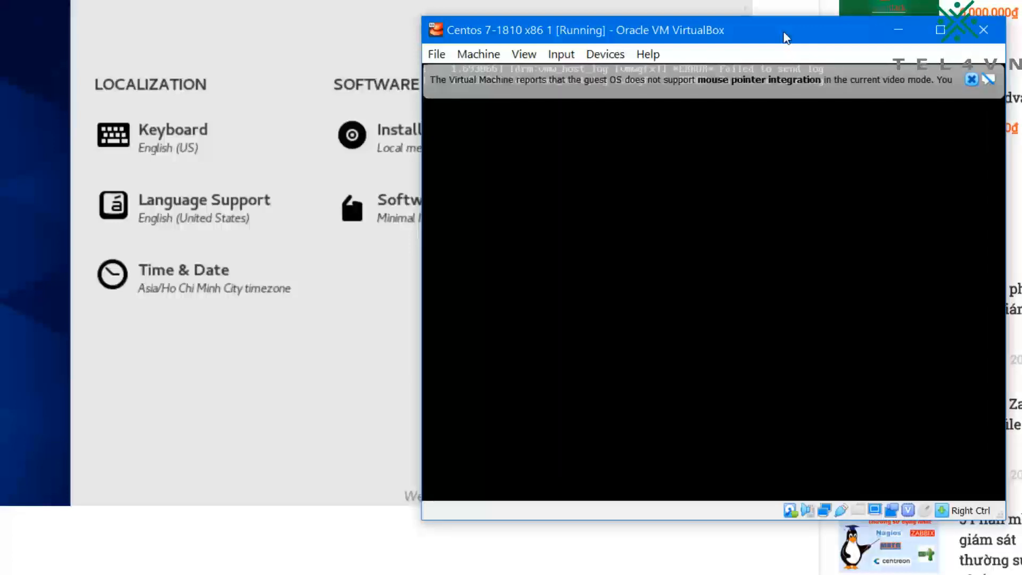
{"action": "left_click", "coordinate": [972, 79]}
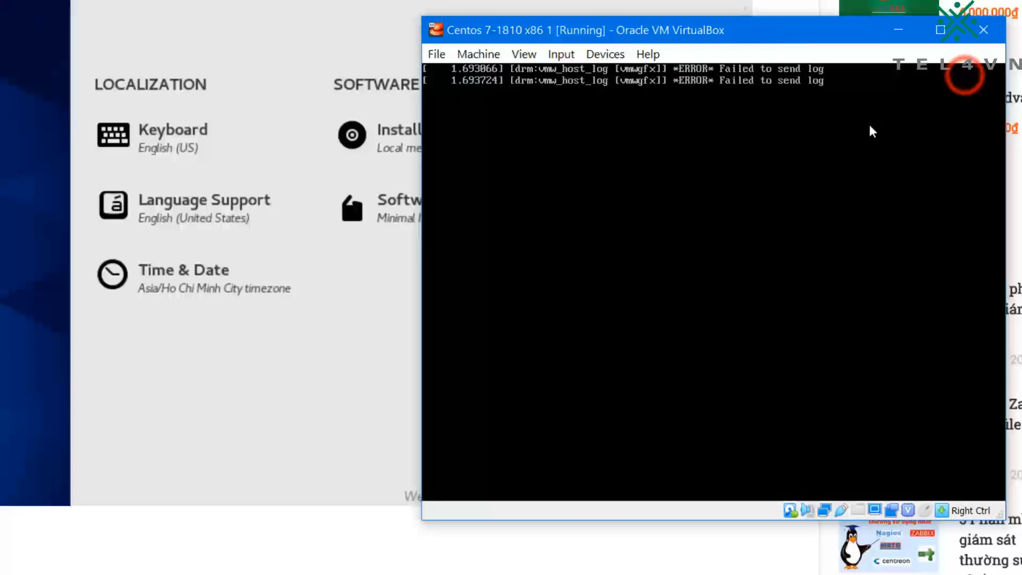
{"action": "left_click", "coordinate": [816, 35]}
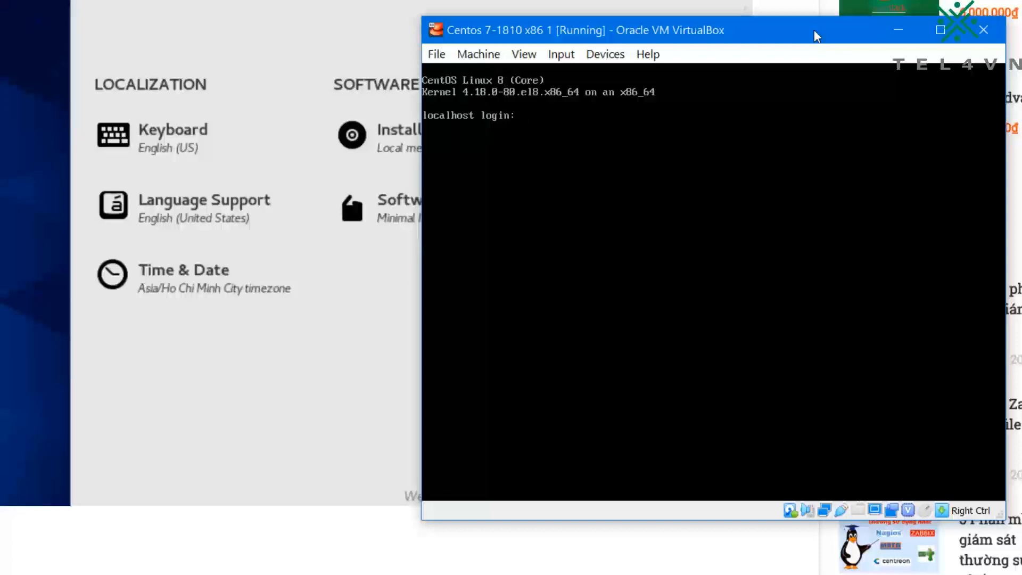
Step: Log in to the console as root, entering the root account's password
{"action": "type", "text": "root"}
{"action": "key", "text": "Return"}
{"action": "key", "text": "Return"}
Step: Run cat /etc/os-release to check the installed operating system's release information
{"action": "type", "text": "cat"}
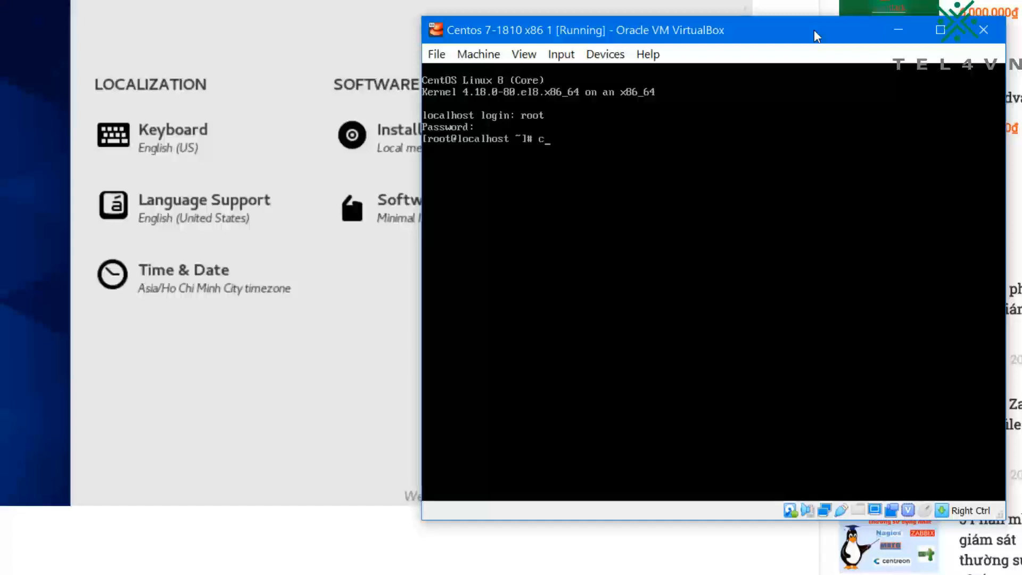
{"action": "type", "text": " /etc/os-release"}
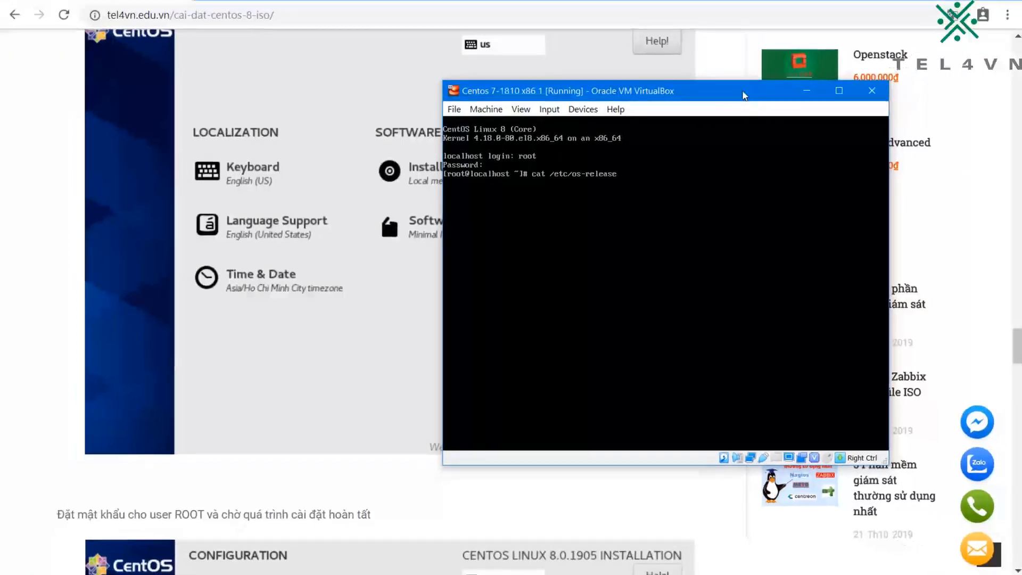
{"action": "key", "text": "Return"}
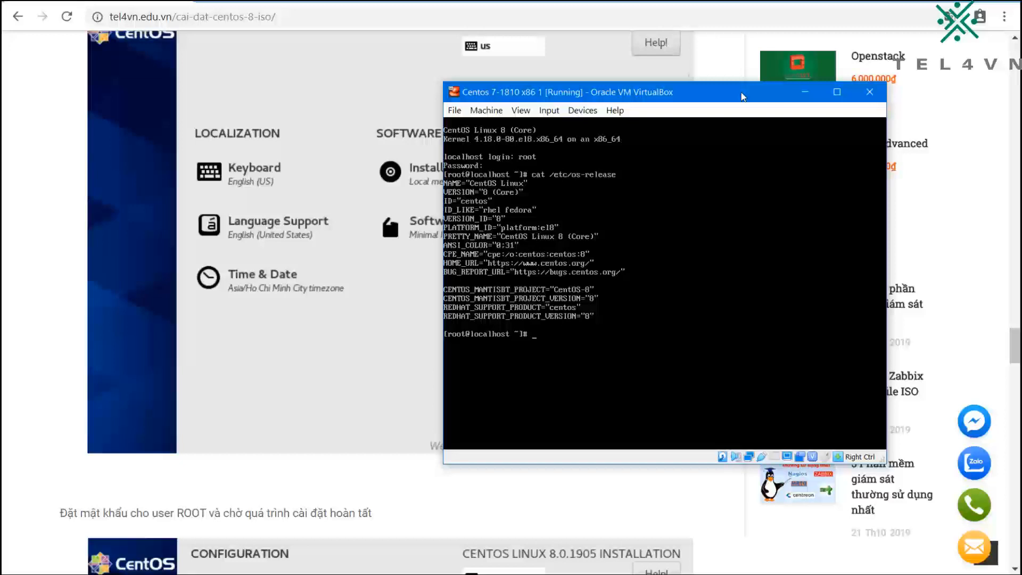